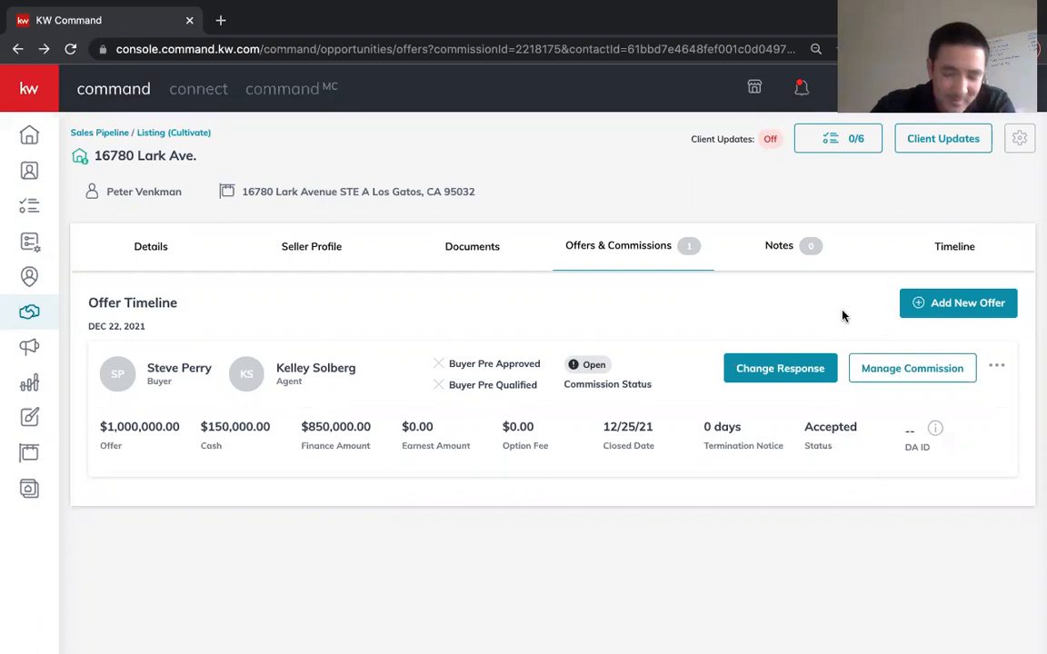
Open commission management for the accepted offer and review the general information, including its edit form, without changing anything
{"action": "left_click", "coordinate": [878, 377]}
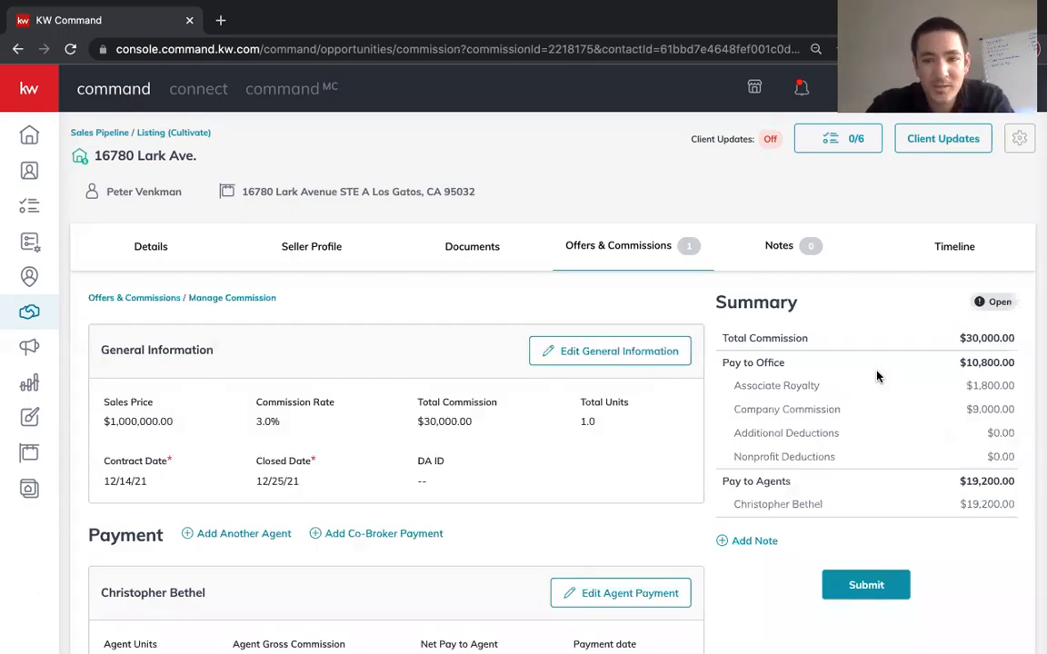
{"action": "scroll", "coordinate": [646, 347], "scroll_direction": "down", "scroll_amount": 1}
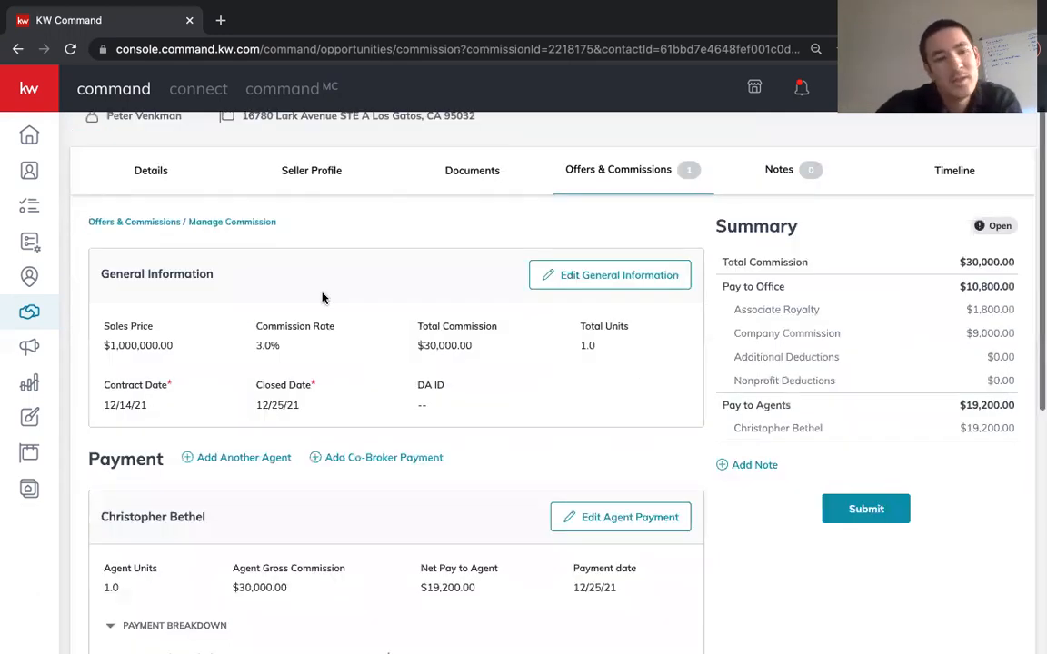
{"action": "scroll", "coordinate": [322, 297], "scroll_direction": "down", "scroll_amount": 1}
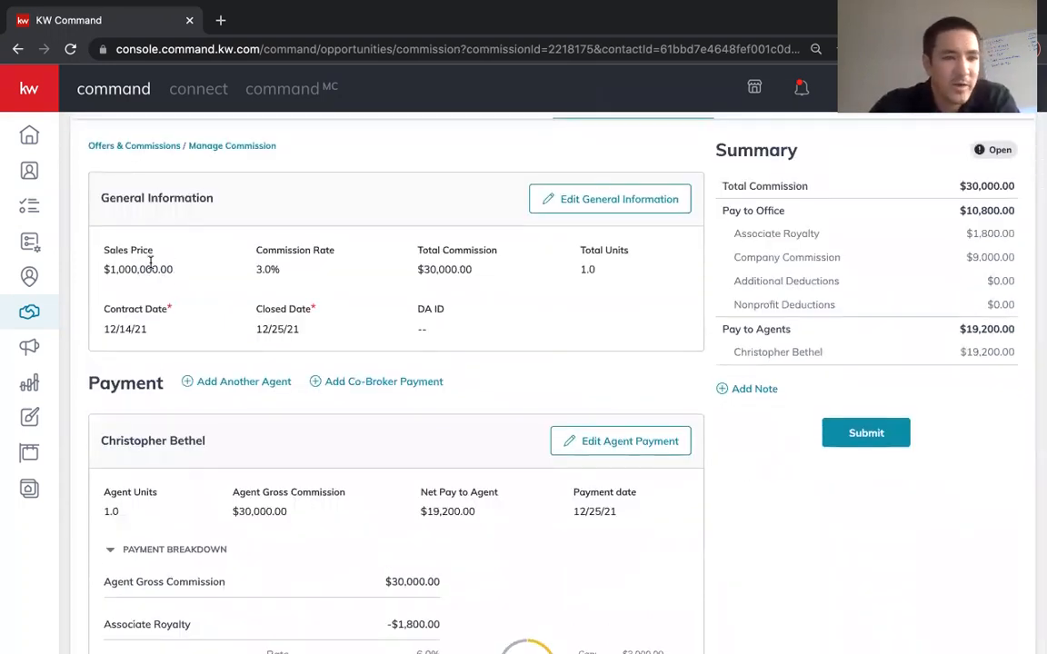
{"action": "triple_click", "coordinate": [150, 264]}
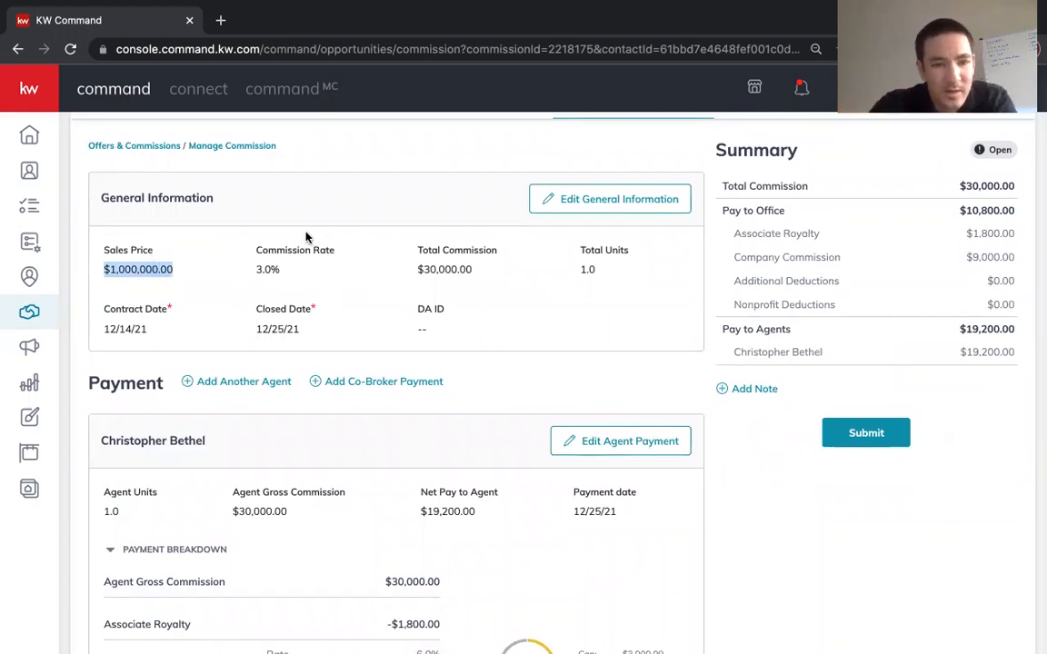
{"action": "double_click", "coordinate": [266, 271]}
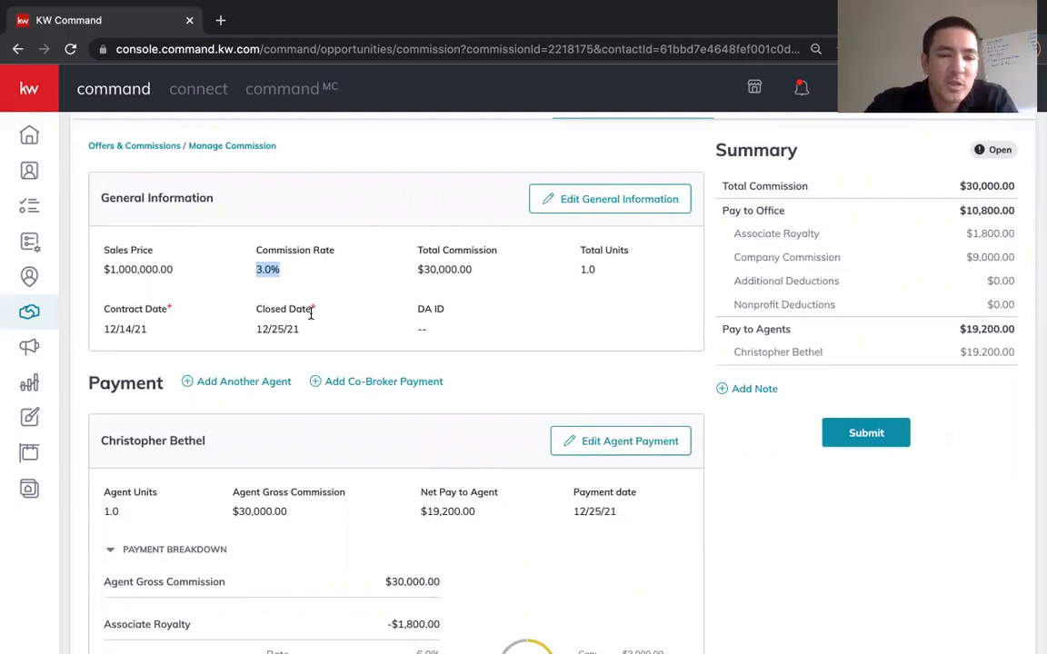
{"action": "left_click_drag", "start_coordinate": [303, 330], "coordinate": [102, 329]}
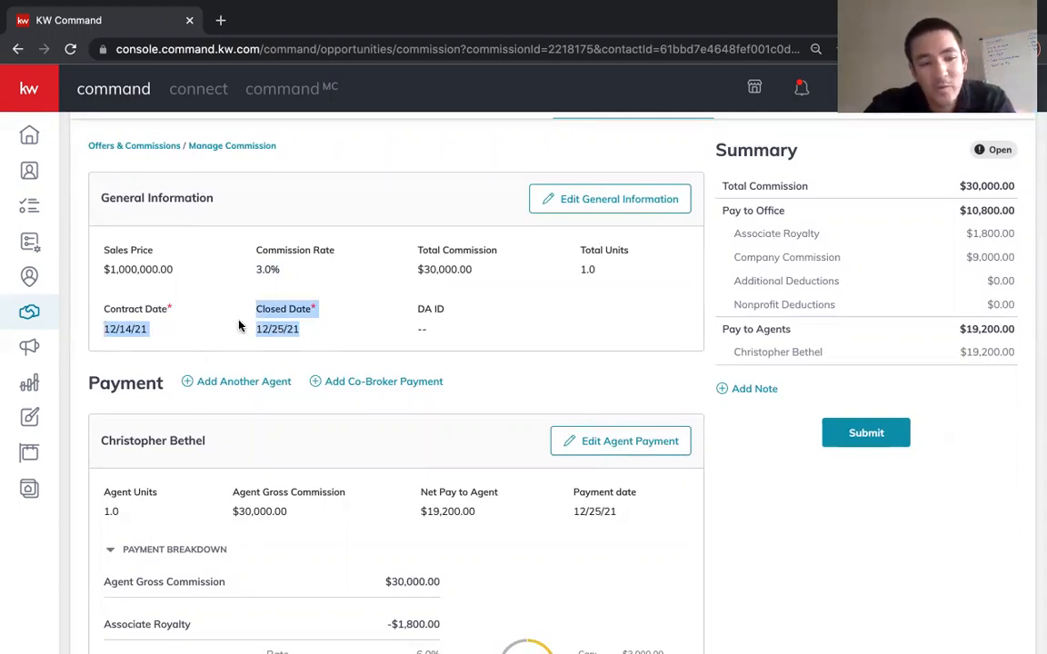
{"action": "left_click", "coordinate": [618, 207]}
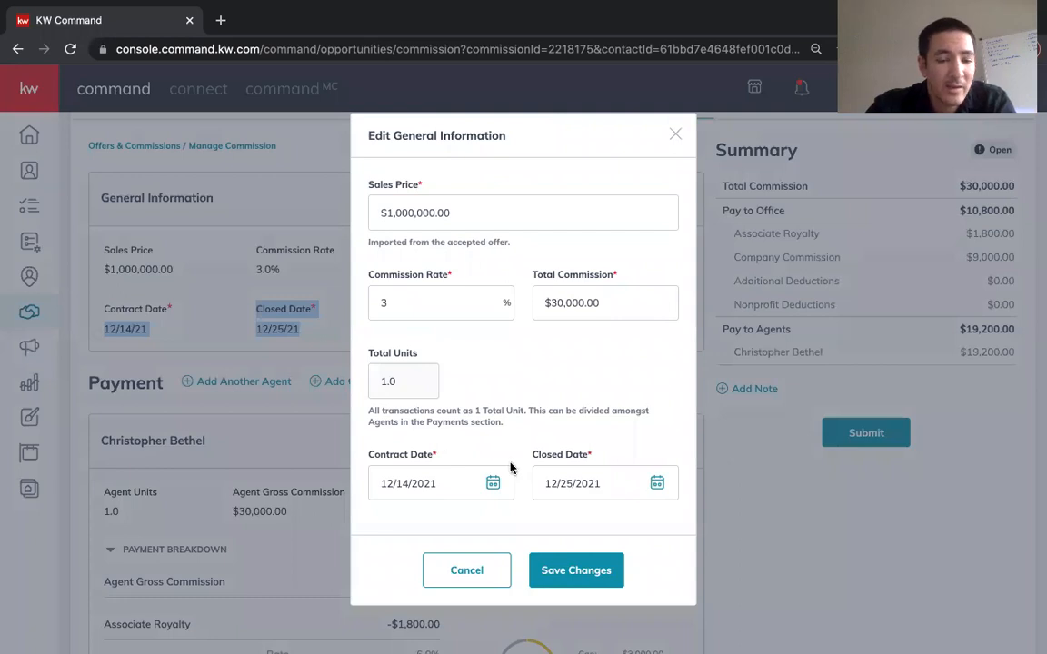
{"action": "left_click", "coordinate": [676, 139]}
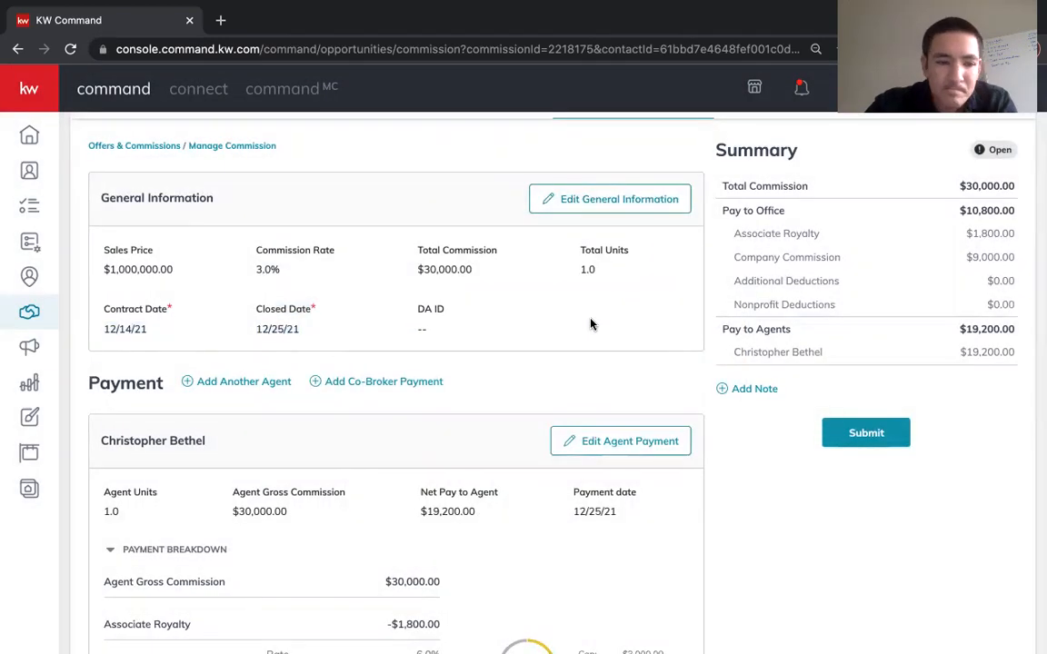
Start adding another agent to the commission payment and select the second agent by name
{"action": "scroll", "coordinate": [406, 332], "scroll_direction": "down", "scroll_amount": 1}
{"action": "scroll", "coordinate": [407, 332], "scroll_direction": "down", "scroll_amount": 1}
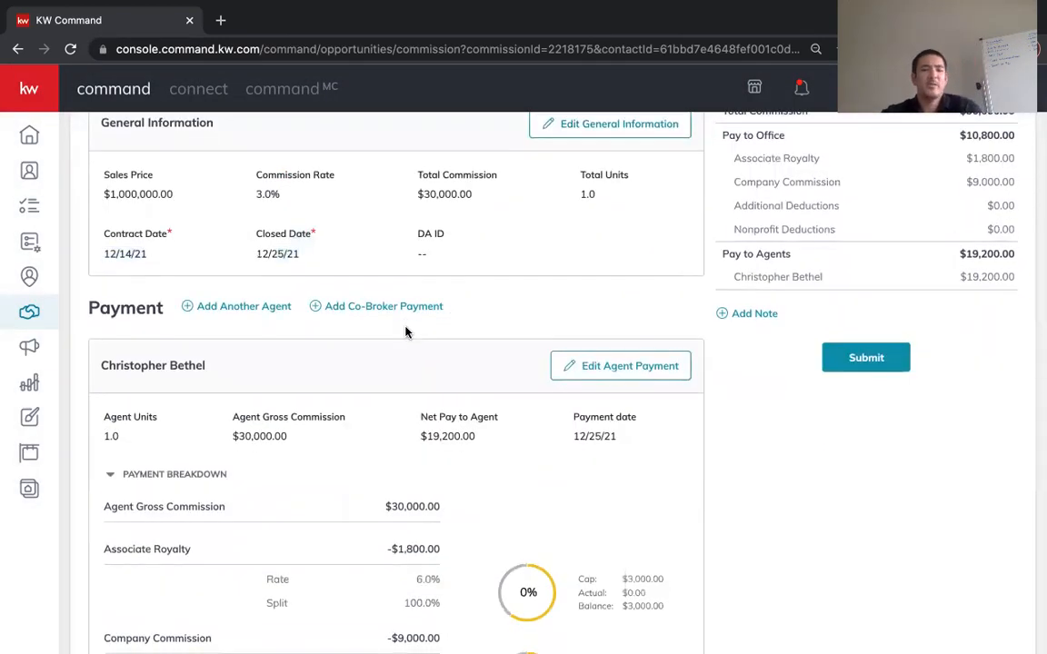
{"action": "scroll", "coordinate": [407, 333], "scroll_direction": "down", "scroll_amount": 3}
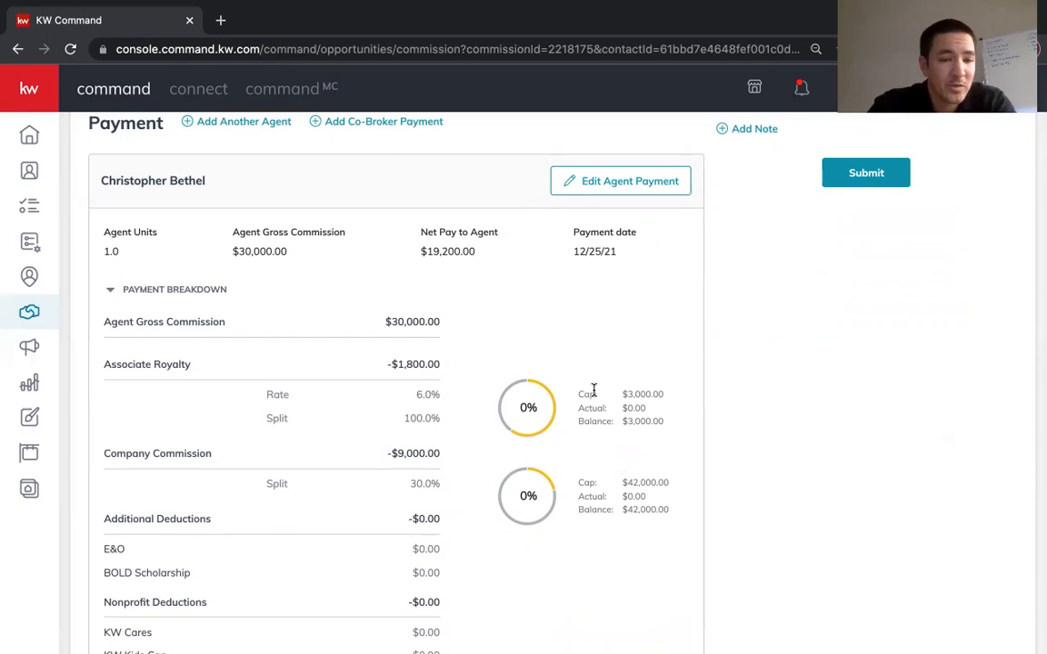
{"action": "scroll", "coordinate": [607, 305], "scroll_direction": "up", "scroll_amount": 1}
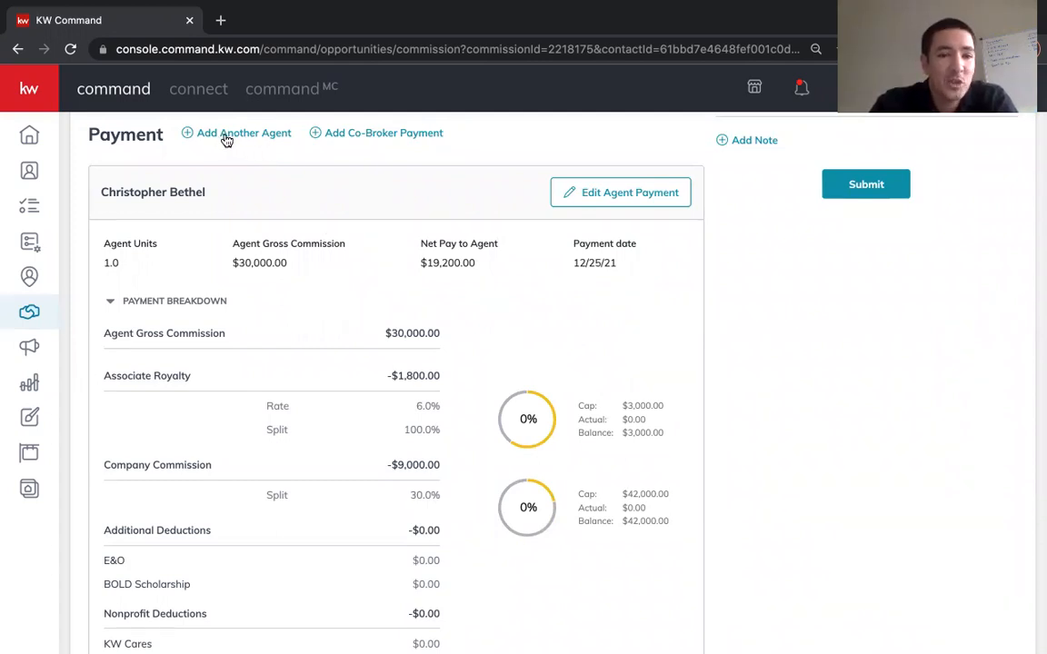
{"action": "scroll", "coordinate": [205, 136], "scroll_direction": "up", "scroll_amount": 1}
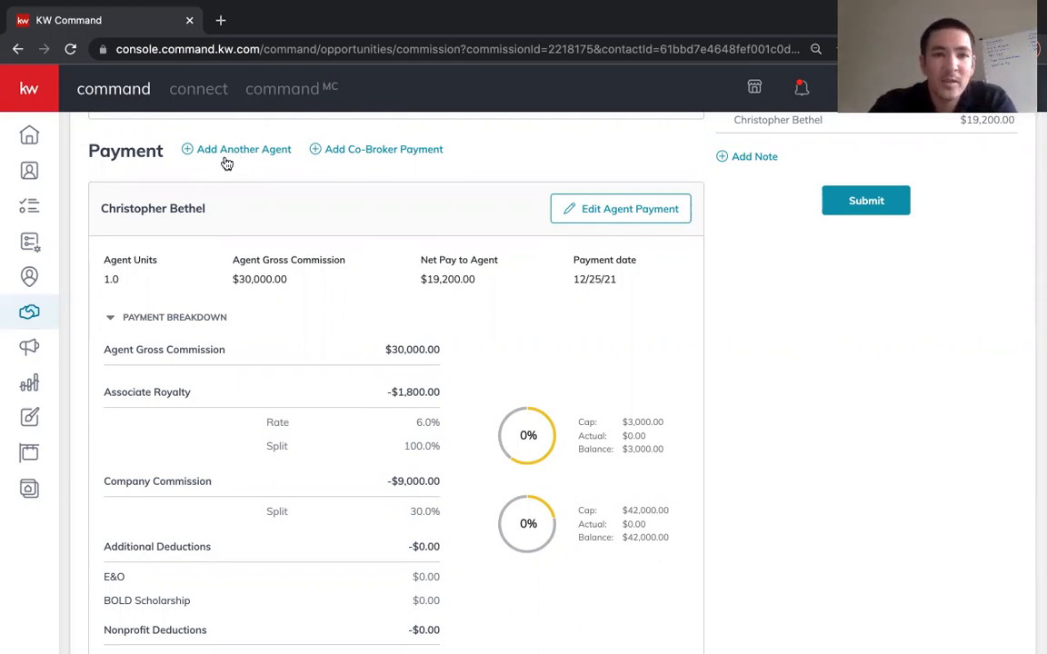
{"action": "left_click", "coordinate": [229, 157]}
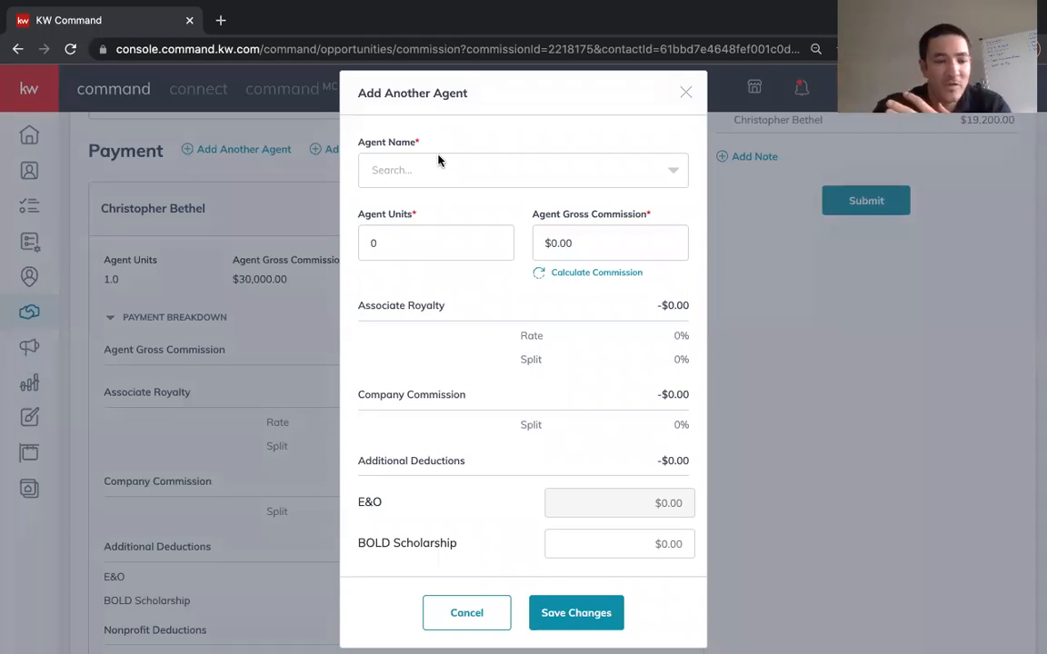
{"action": "left_click", "coordinate": [487, 173]}
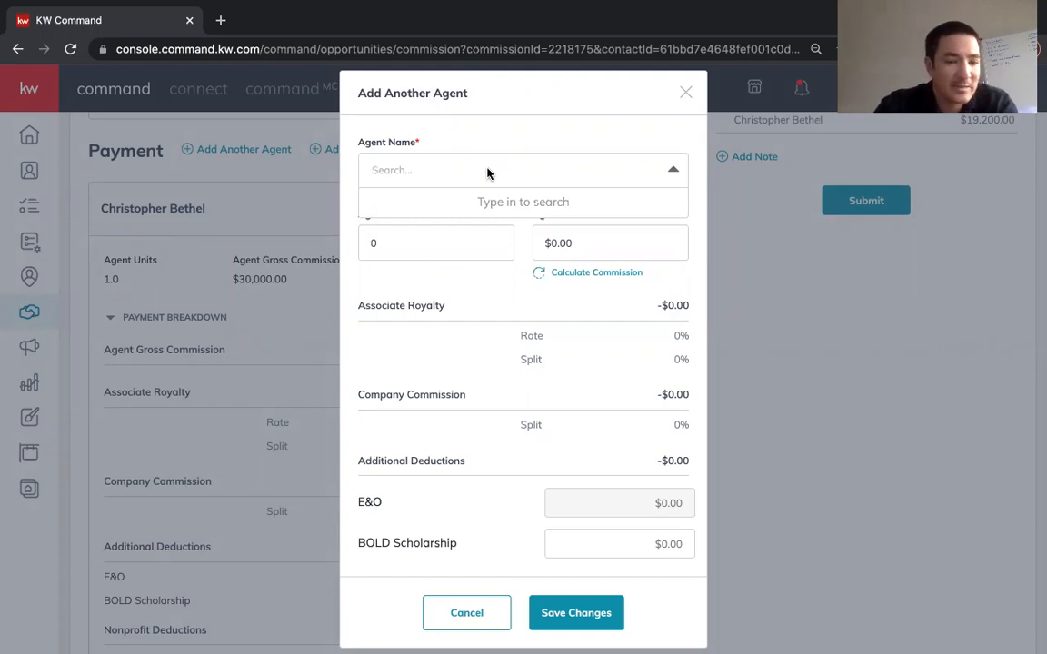
{"action": "type", "text": "da"}
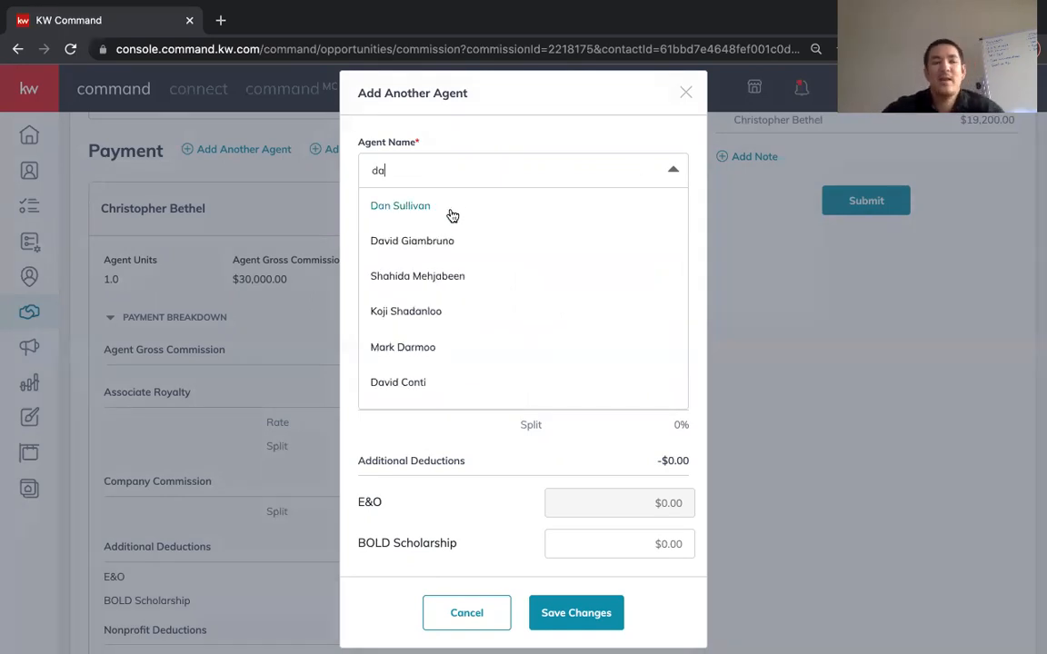
{"action": "left_click", "coordinate": [451, 215]}
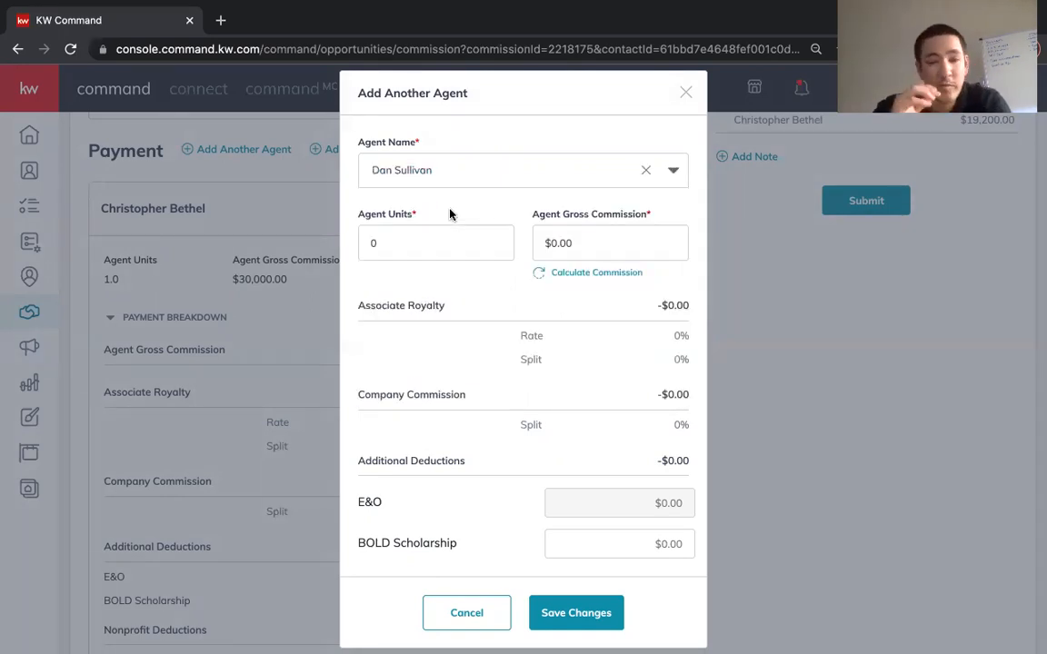
Set the added agent's units to .25, calculate the gross commission from them, and save the agent
{"action": "left_click", "coordinate": [391, 242]}
{"action": "key", "text": "BackSpace"}
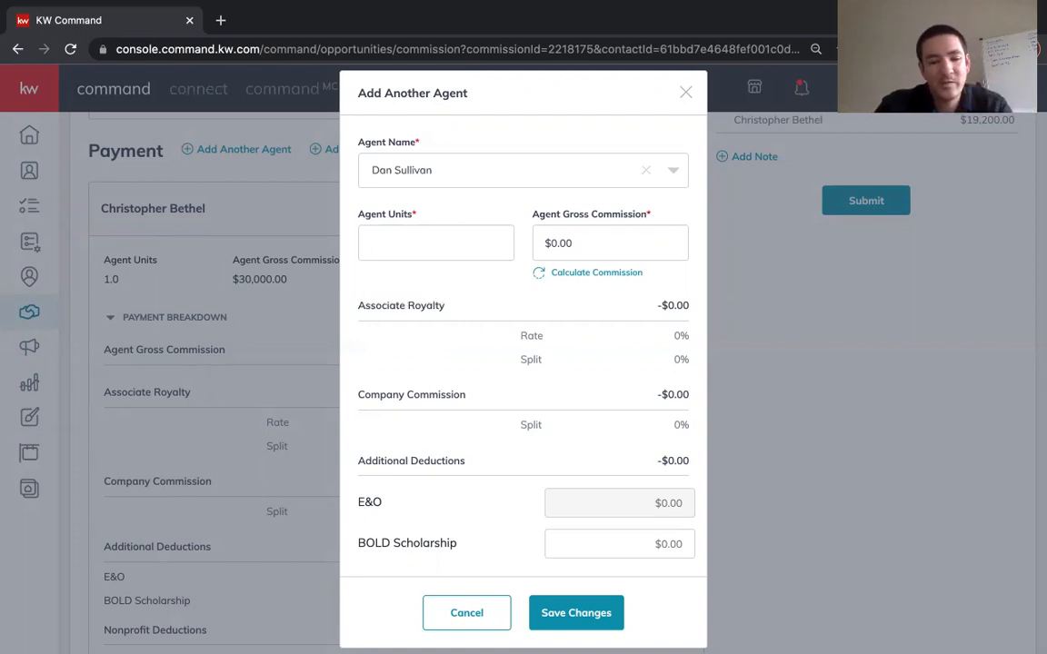
{"action": "type", "text": ".25"}
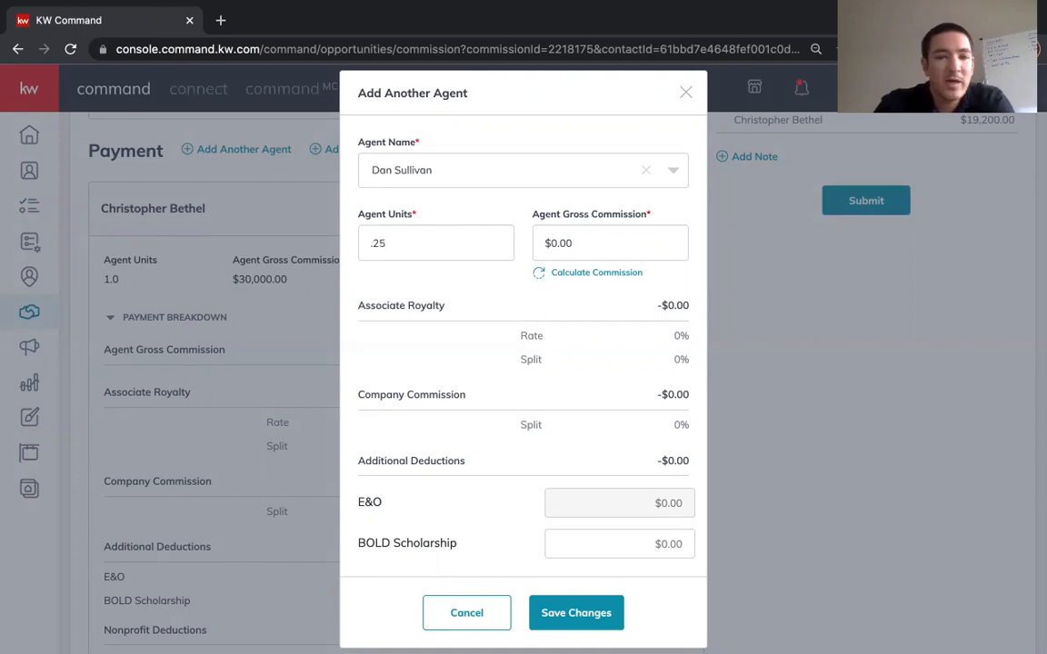
{"action": "left_click", "coordinate": [577, 275]}
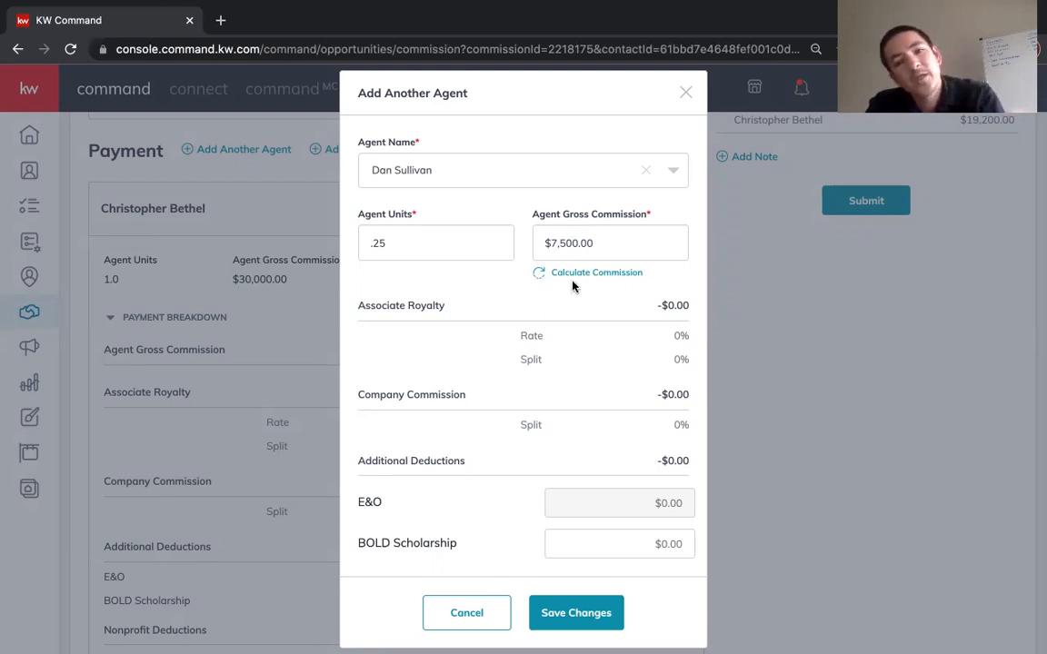
{"action": "left_click", "coordinate": [561, 608]}
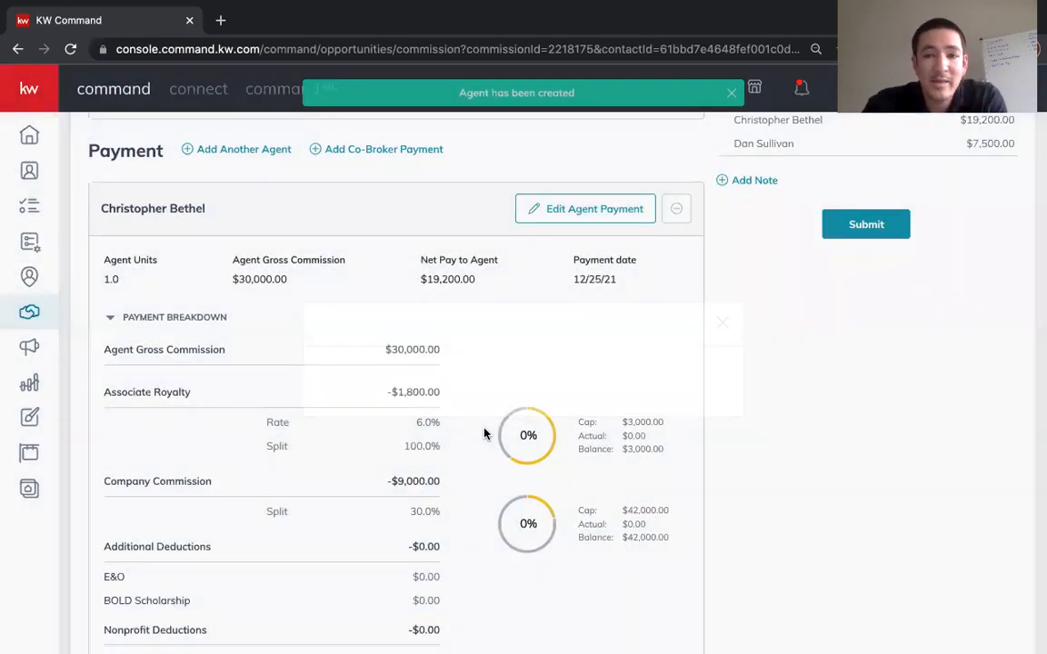
Set the original agent's units to .75 in the agent payment, recalculate the gross commission, and save the changes
{"action": "scroll", "coordinate": [485, 434], "scroll_direction": "down", "scroll_amount": 1}
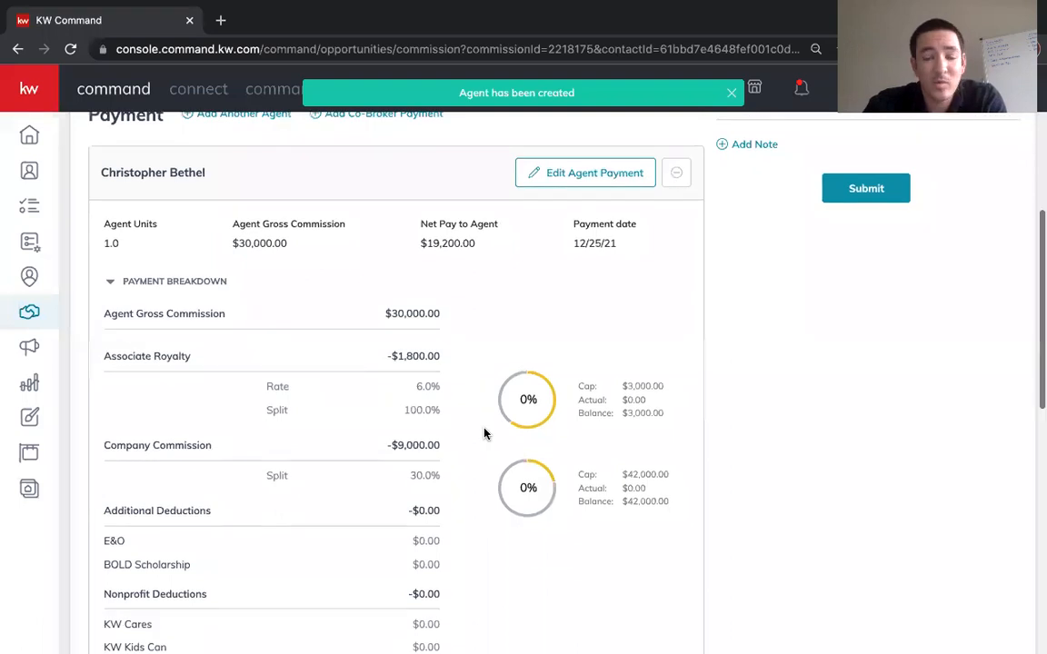
{"action": "scroll", "coordinate": [485, 435], "scroll_direction": "down", "scroll_amount": 4}
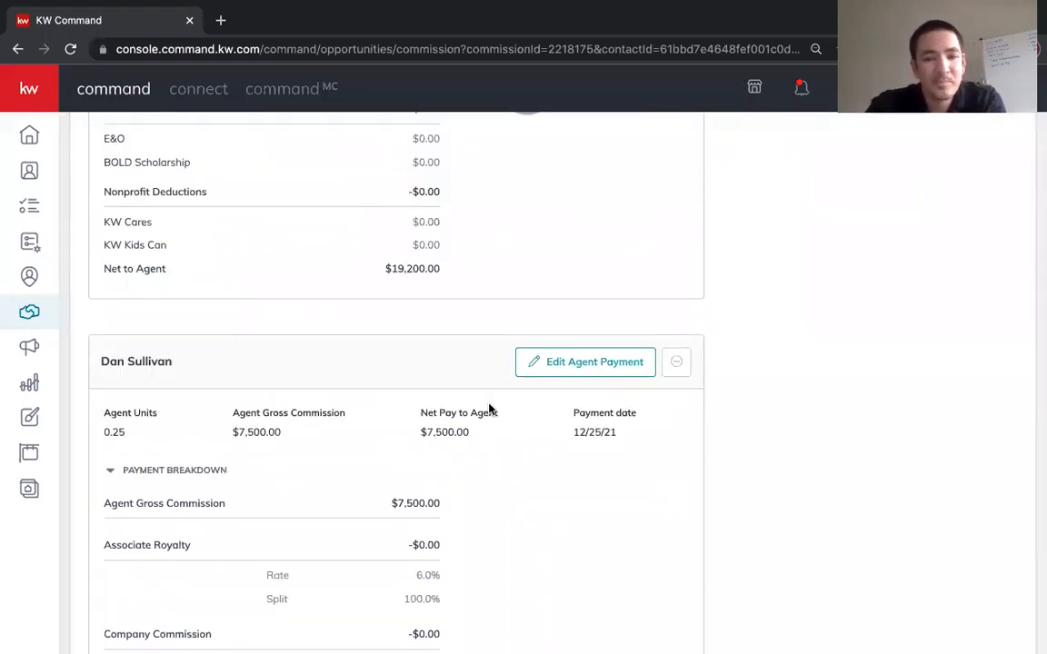
{"action": "scroll", "coordinate": [489, 411], "scroll_direction": "down", "scroll_amount": 2}
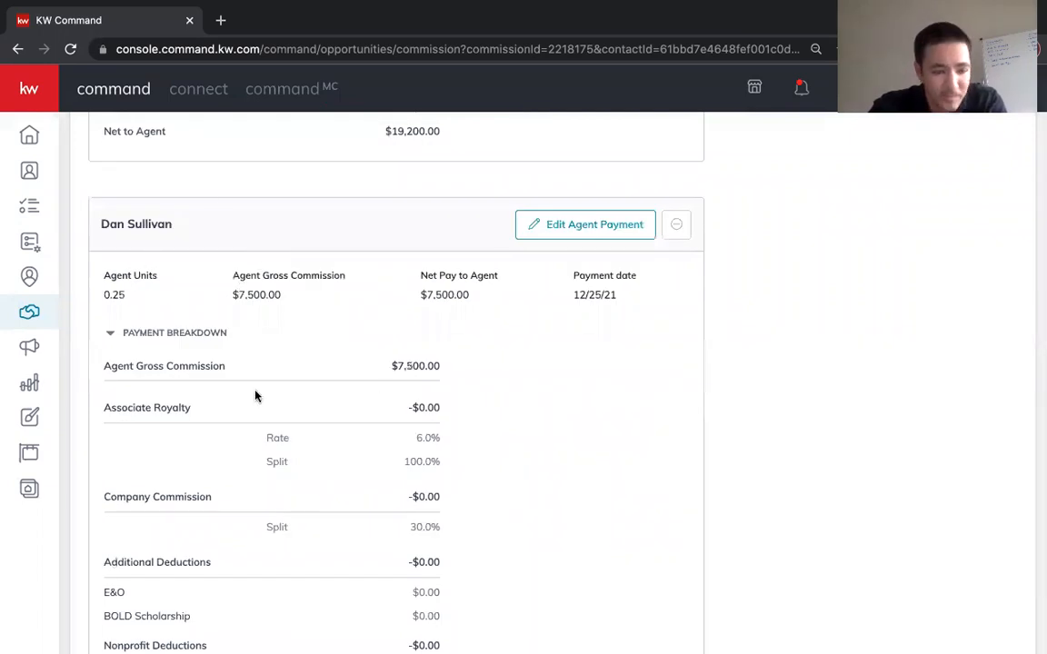
{"action": "scroll", "coordinate": [255, 396], "scroll_direction": "up", "scroll_amount": 5}
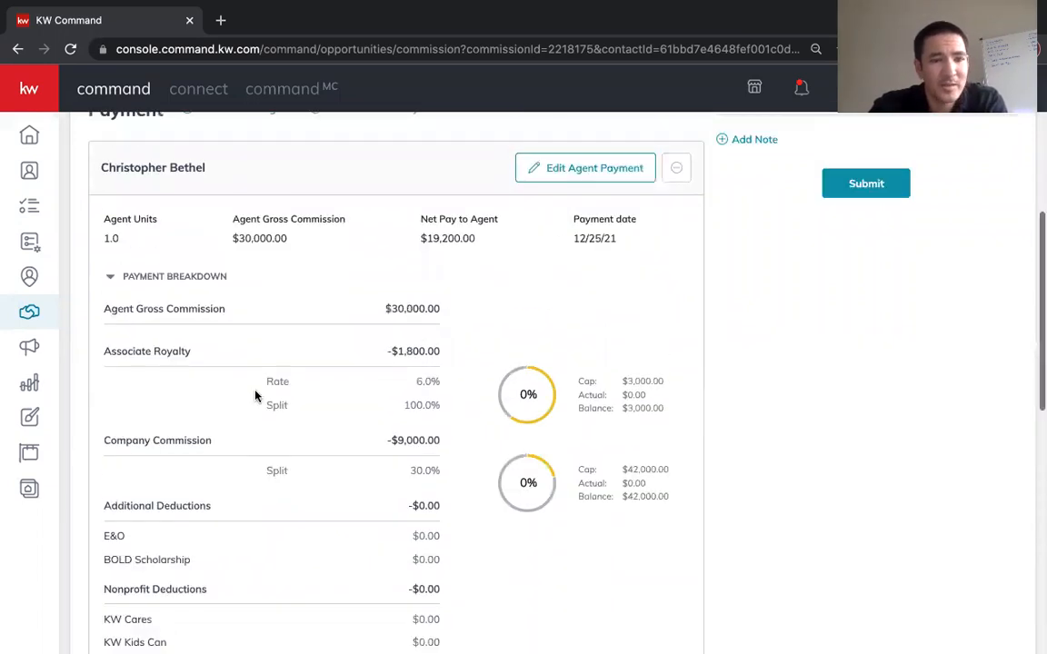
{"action": "scroll", "coordinate": [156, 263], "scroll_direction": "up", "scroll_amount": 1}
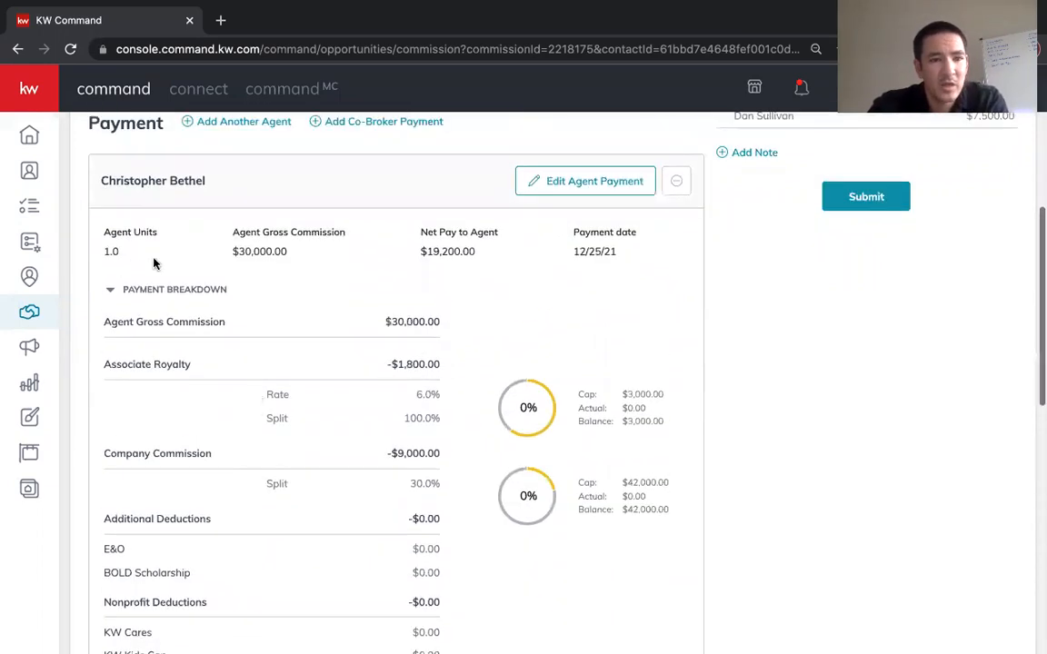
{"action": "left_click", "coordinate": [557, 182]}
{"action": "left_click", "coordinate": [414, 241]}
{"action": "key", "text": "BackSpace"}
{"action": "type", "text": ".75"}
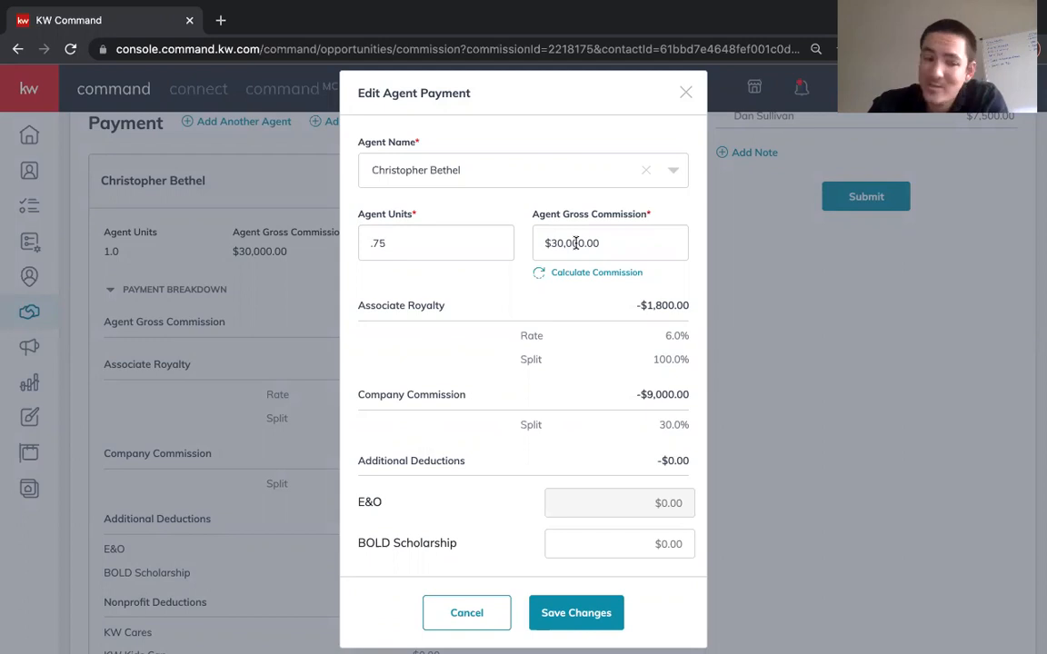
{"action": "left_click", "coordinate": [586, 275]}
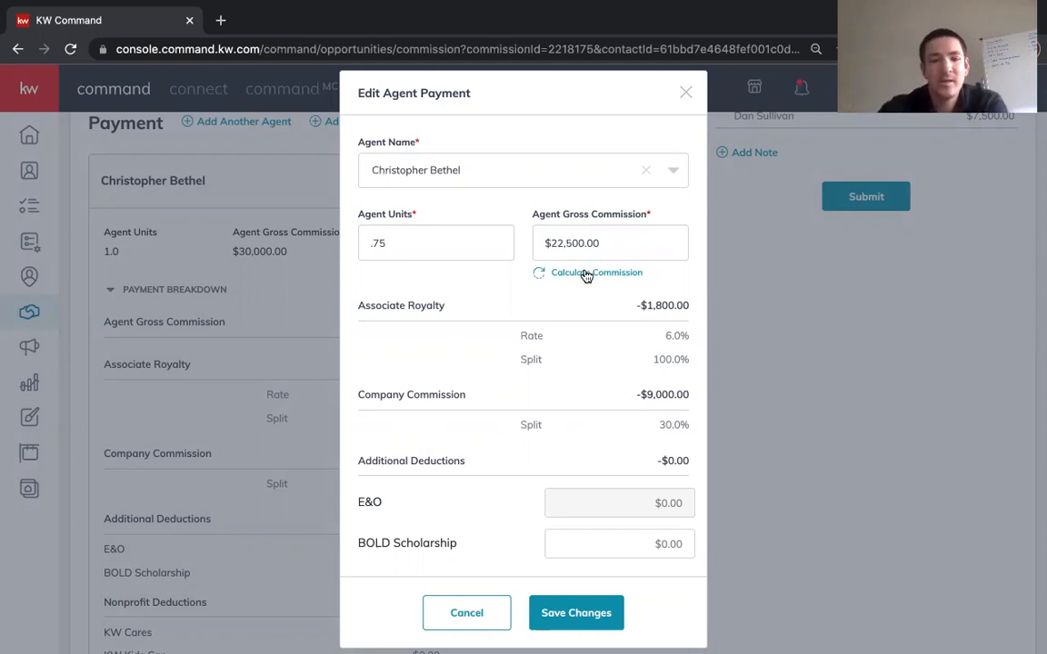
{"action": "left_click", "coordinate": [588, 613]}
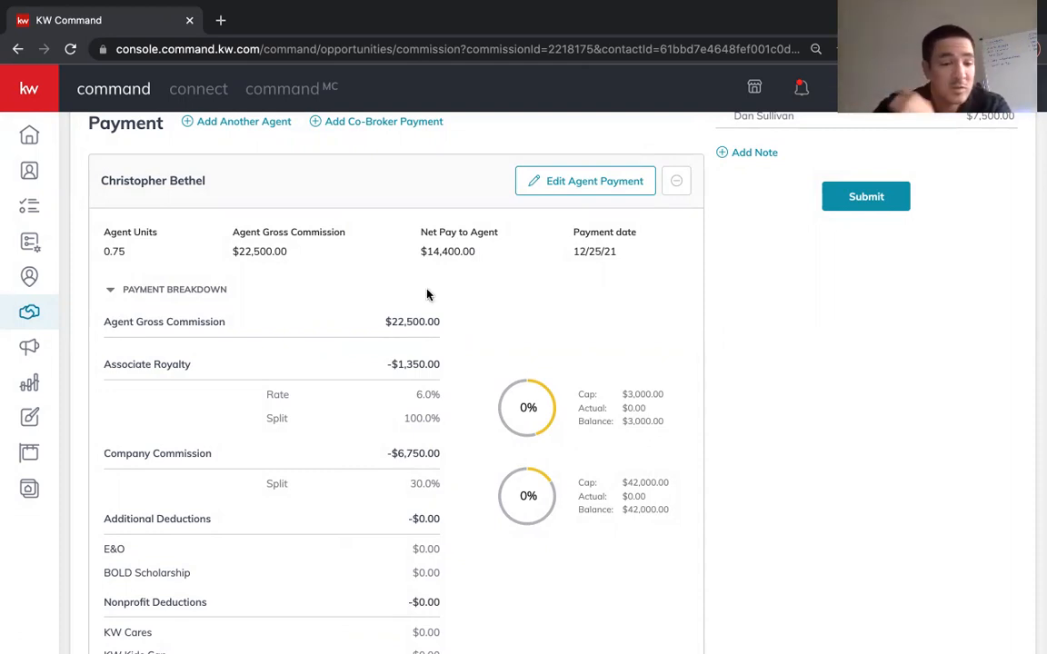
Open the outside referral item form from the original agent's payment, examine its required fields, and close both forms without saving
{"action": "left_click", "coordinate": [579, 182]}
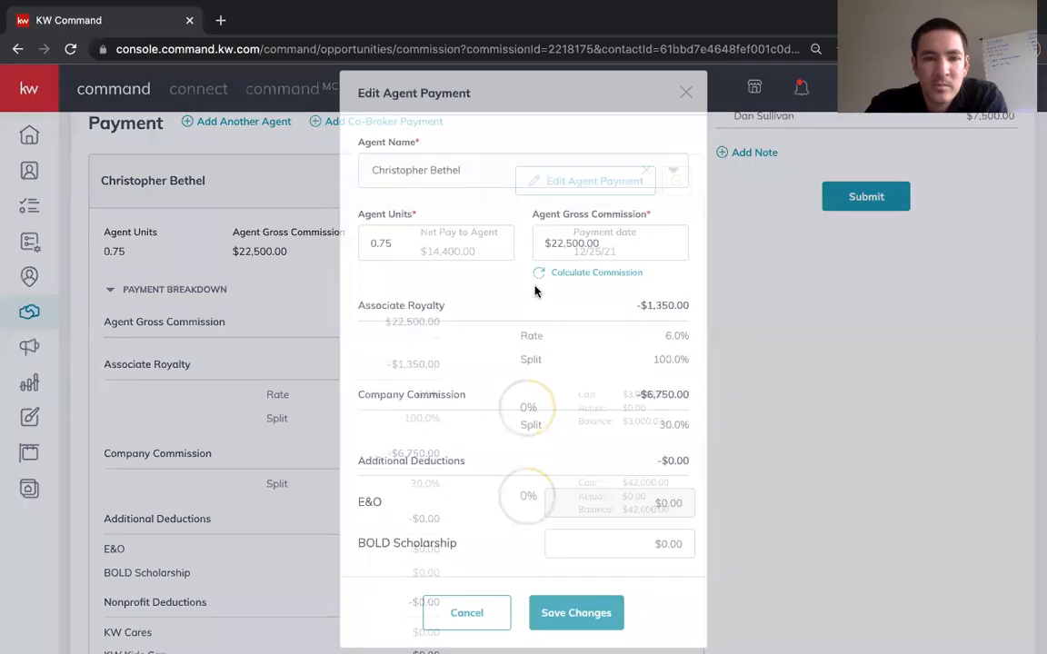
{"action": "scroll", "coordinate": [542, 344], "scroll_direction": "down", "scroll_amount": 5}
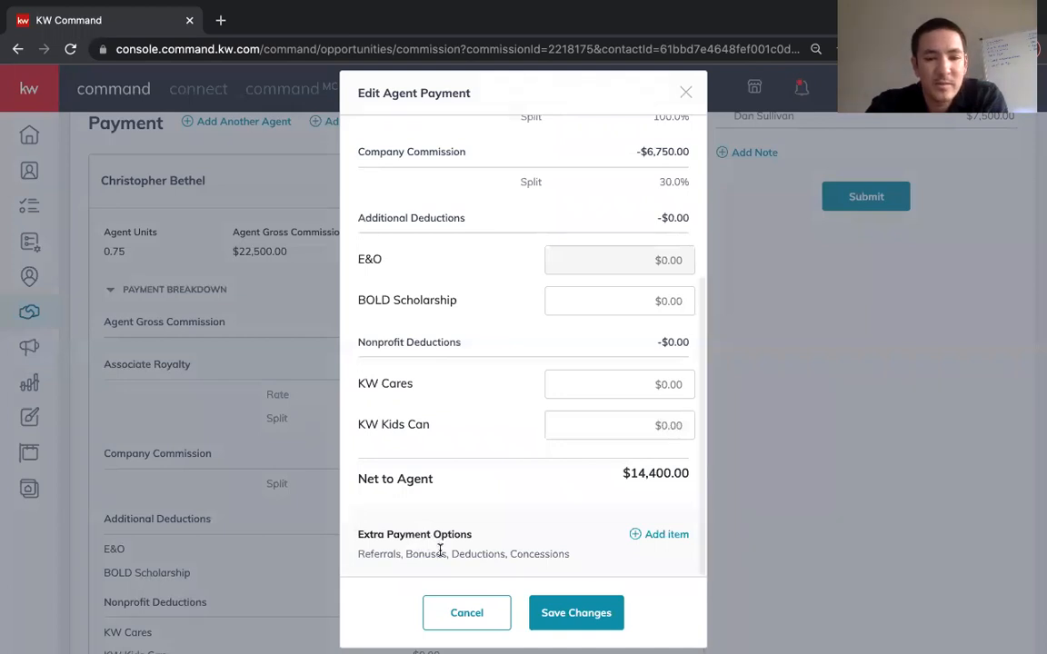
{"action": "left_click", "coordinate": [657, 539]}
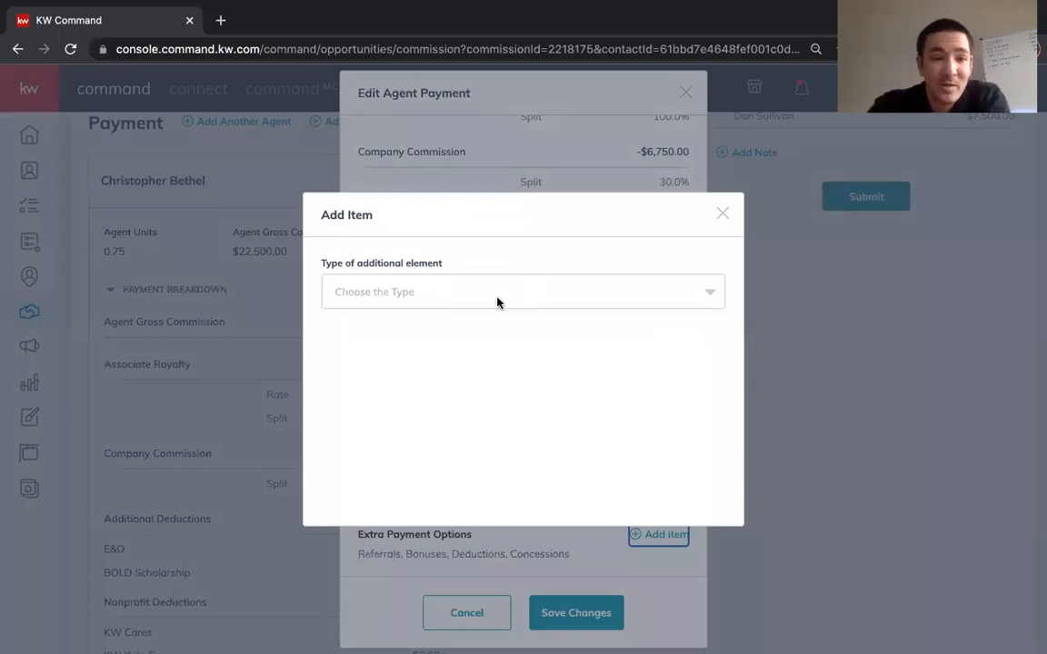
{"action": "left_click", "coordinate": [497, 292]}
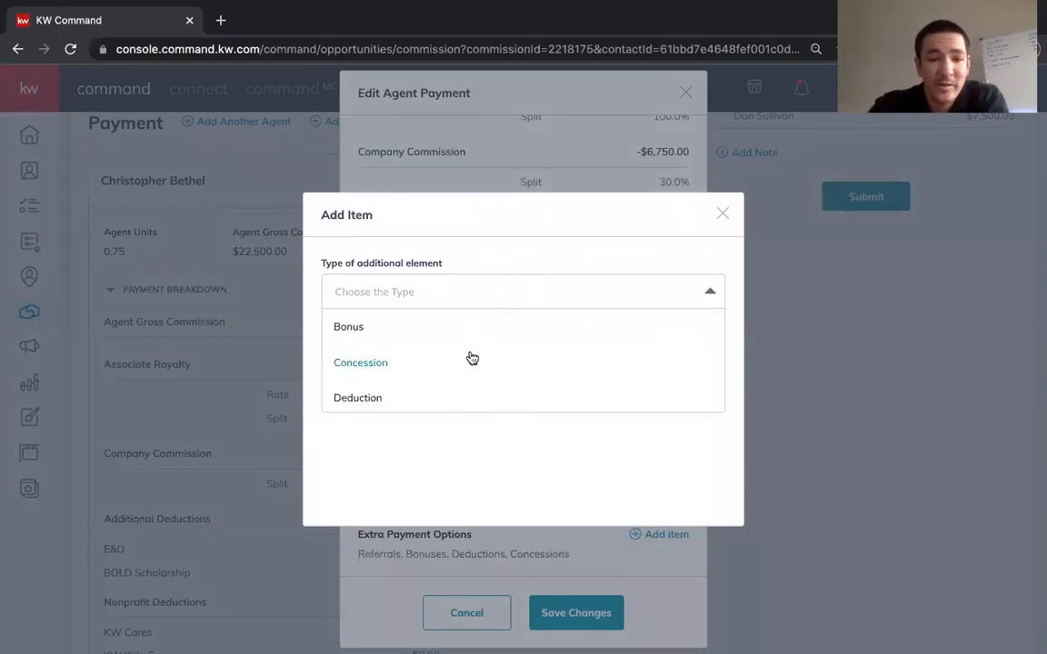
{"action": "scroll", "coordinate": [468, 357], "scroll_direction": "down", "scroll_amount": 2}
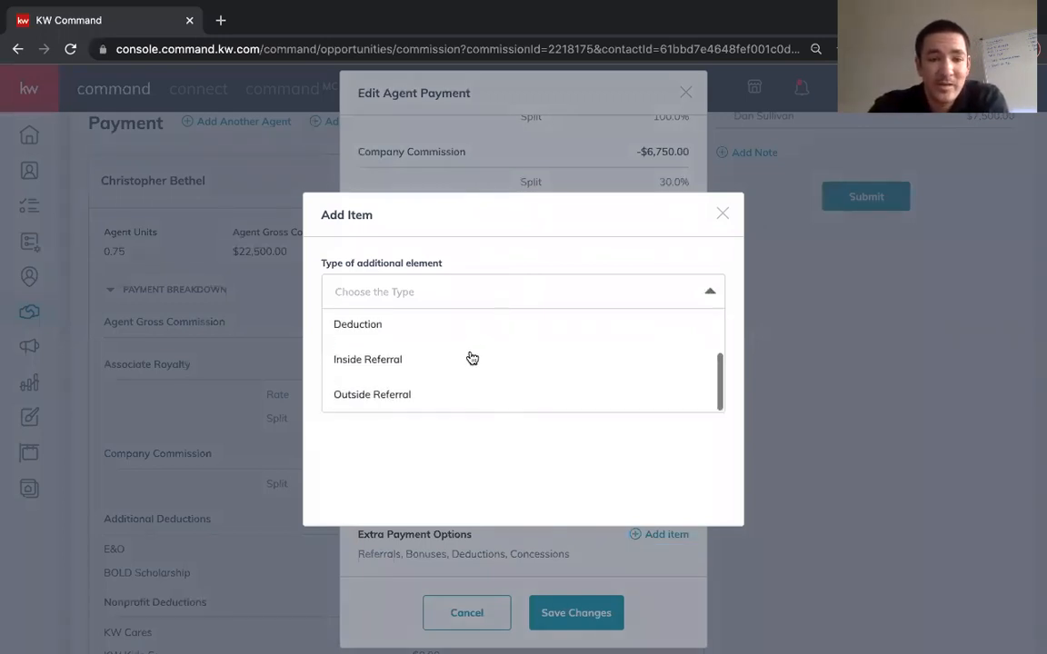
{"action": "left_click", "coordinate": [394, 398]}
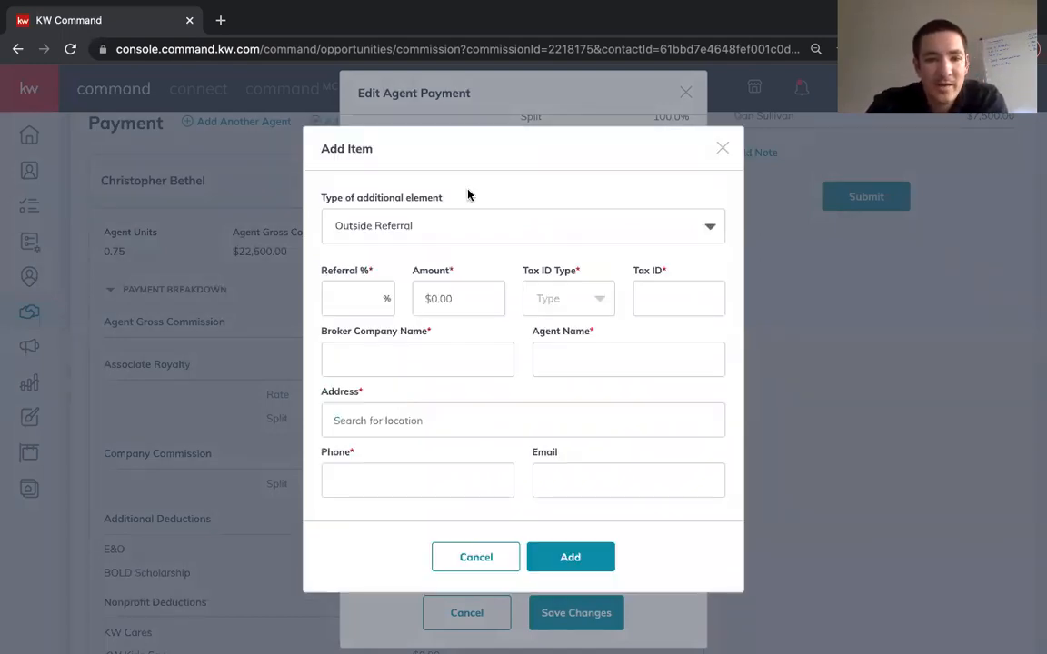
{"action": "scroll", "coordinate": [473, 393], "scroll_direction": "down", "scroll_amount": 1}
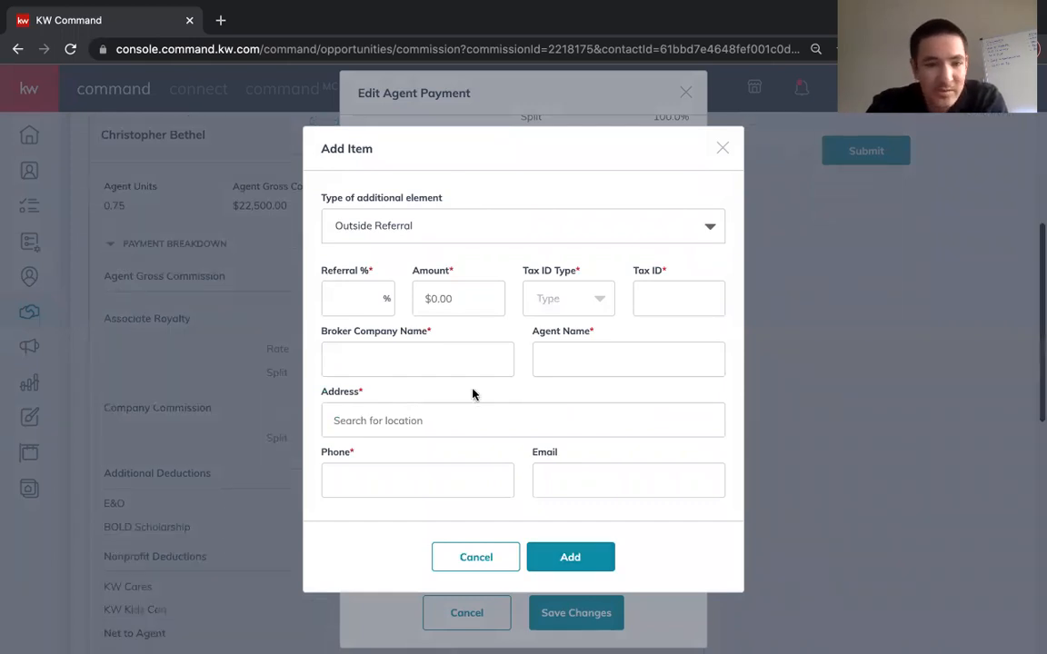
{"action": "scroll", "coordinate": [473, 393], "scroll_direction": "up", "scroll_amount": 1}
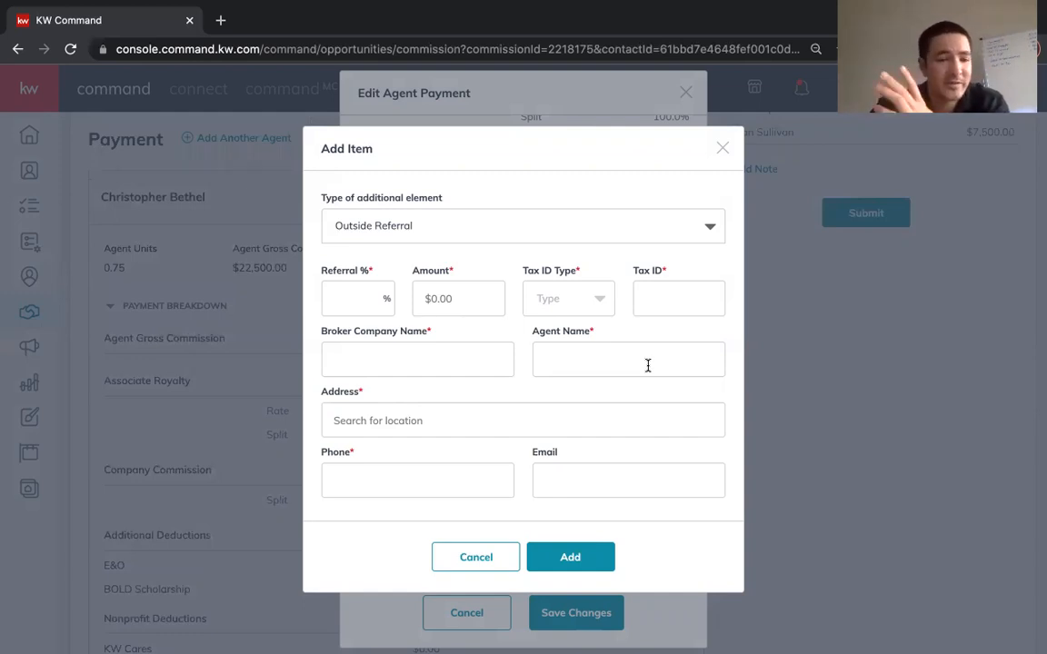
{"action": "left_click", "coordinate": [718, 150]}
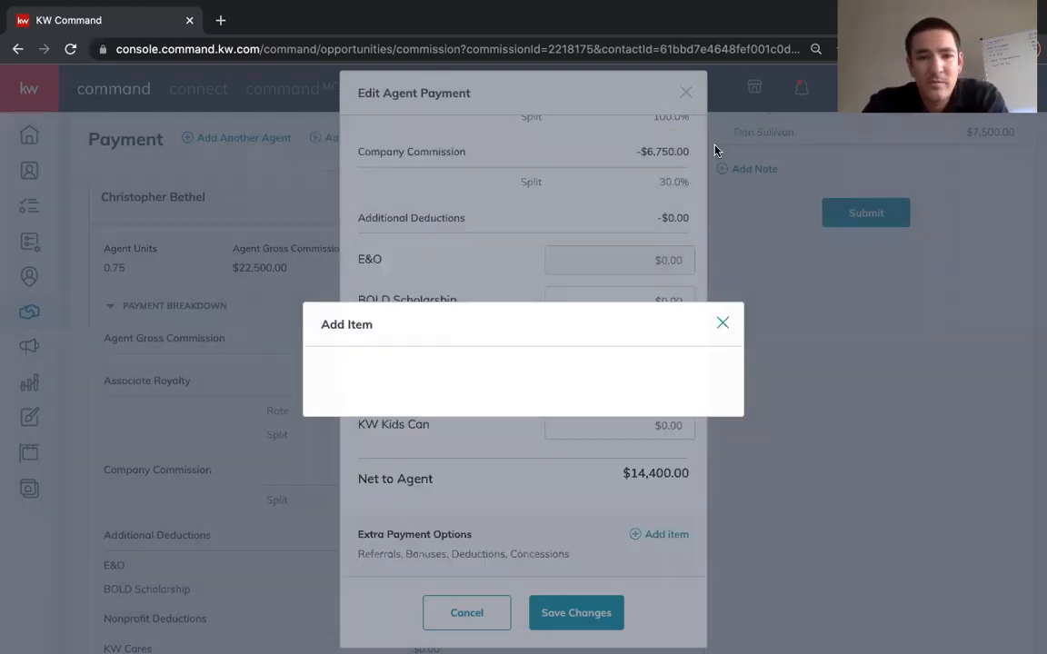
{"action": "left_click", "coordinate": [683, 95]}
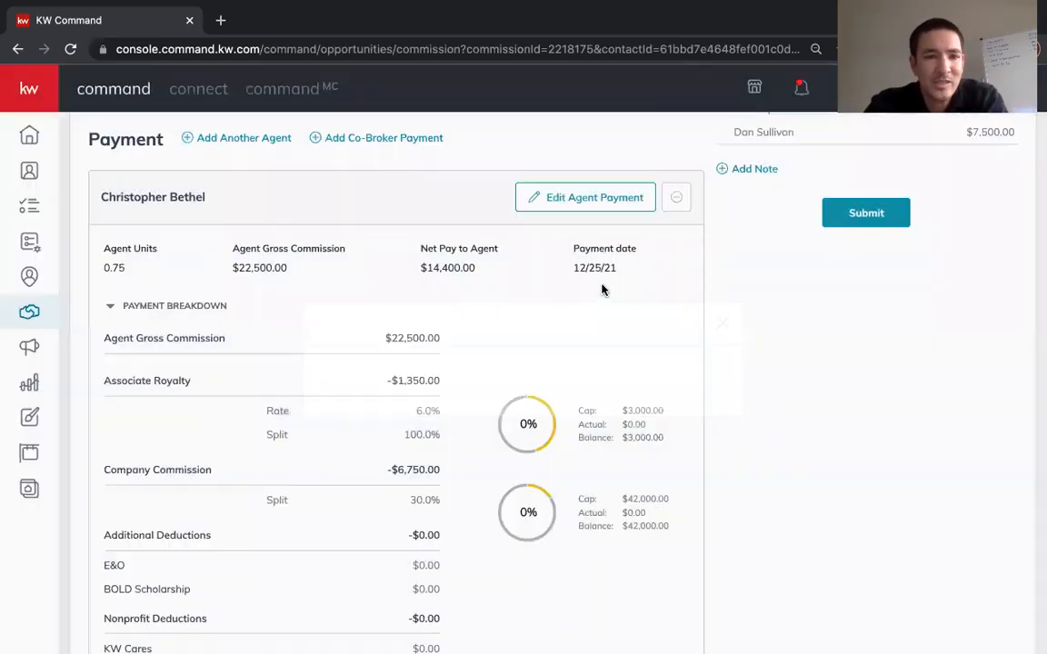
Review the original agent's payment breakdown and reopen that agent's payment for editing at the extra payment options
{"action": "scroll", "coordinate": [596, 383], "scroll_direction": "down", "scroll_amount": 1}
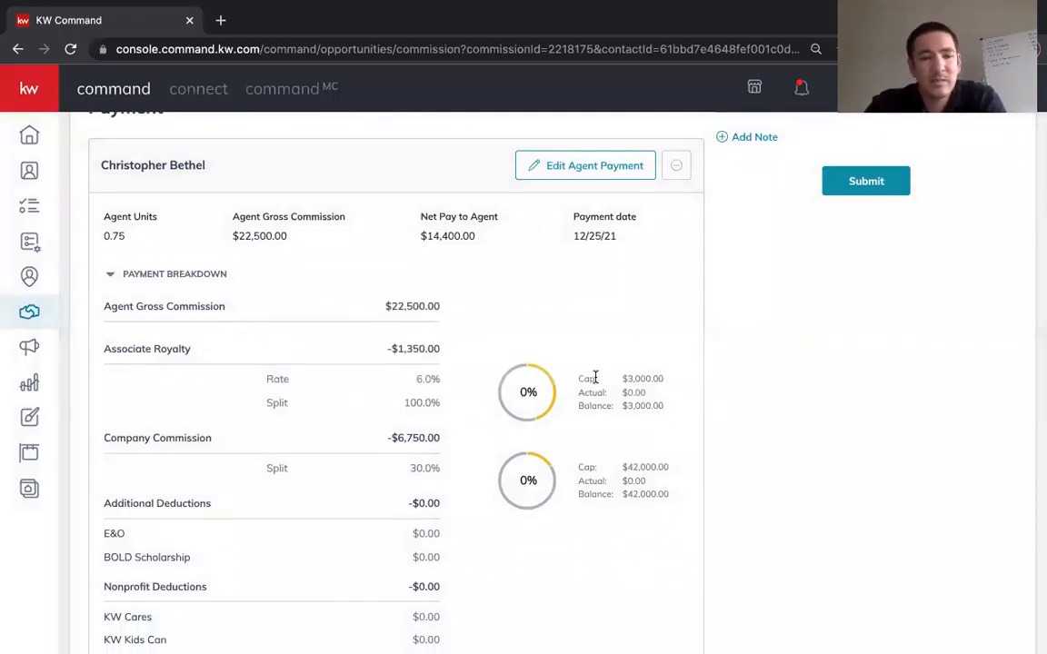
{"action": "scroll", "coordinate": [596, 383], "scroll_direction": "down", "scroll_amount": 5}
{"action": "scroll", "coordinate": [597, 380], "scroll_direction": "up", "scroll_amount": 6}
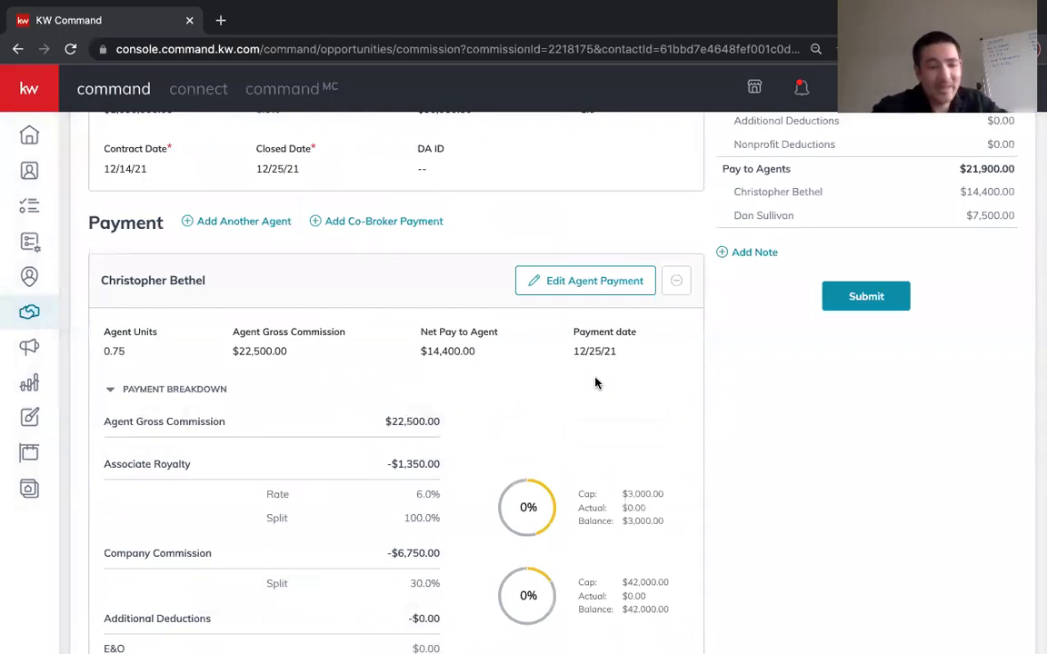
{"action": "left_click", "coordinate": [609, 286]}
{"action": "scroll", "coordinate": [577, 346], "scroll_direction": "down", "scroll_amount": 3}
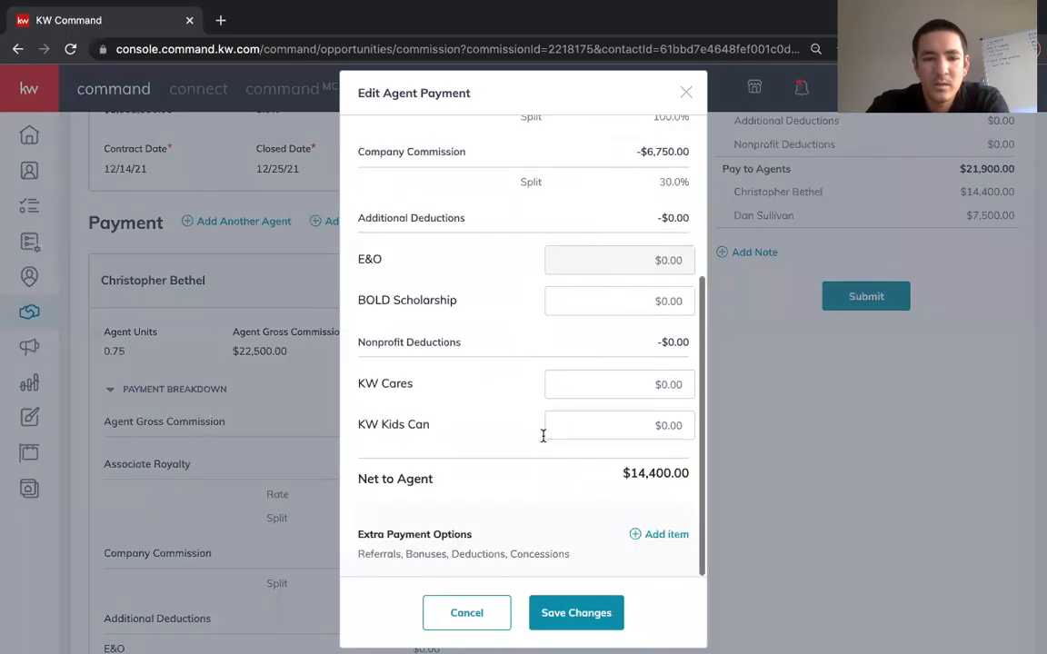
Draft a concession item of $5,000 with the Market Center paying, and discard it without adding
{"action": "left_click", "coordinate": [665, 535]}
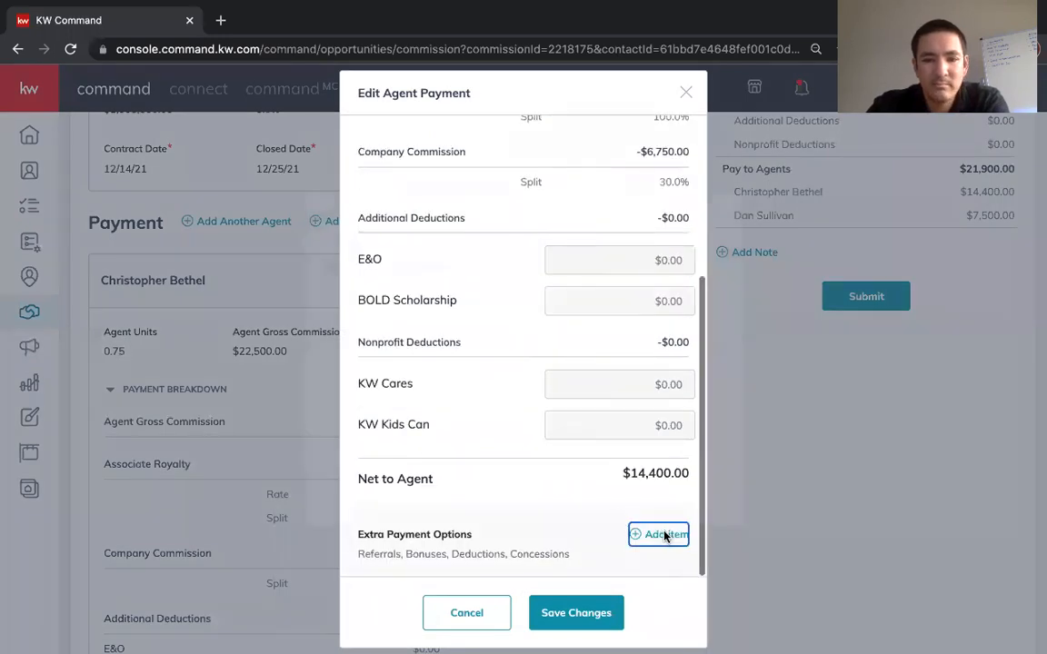
{"action": "left_click", "coordinate": [507, 304]}
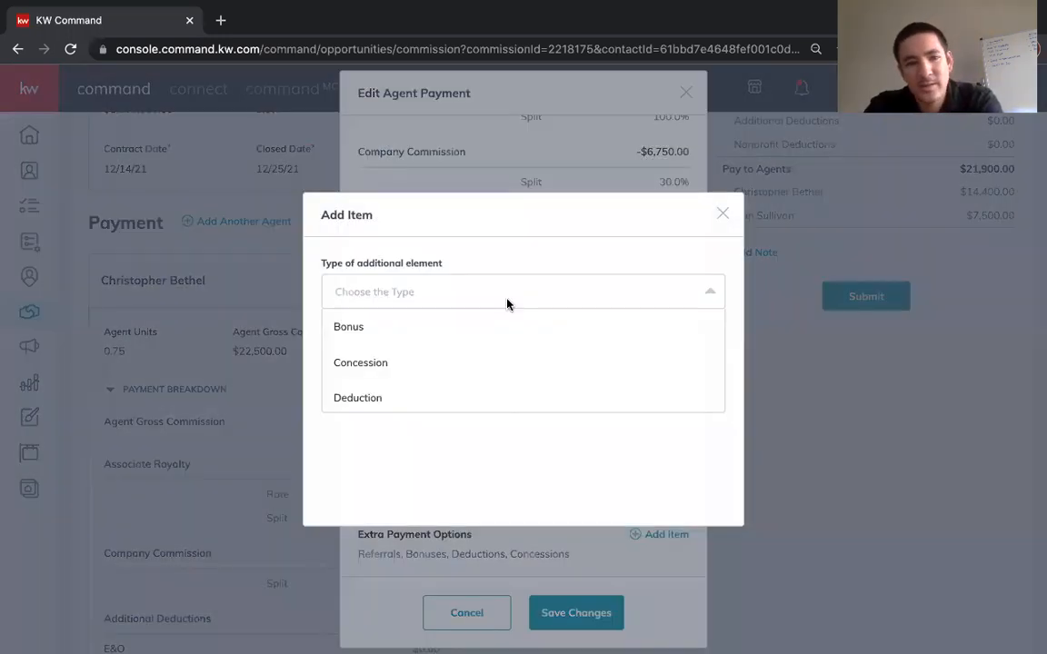
{"action": "left_click", "coordinate": [460, 363]}
{"action": "scroll", "coordinate": [479, 300], "scroll_direction": "down", "scroll_amount": 1}
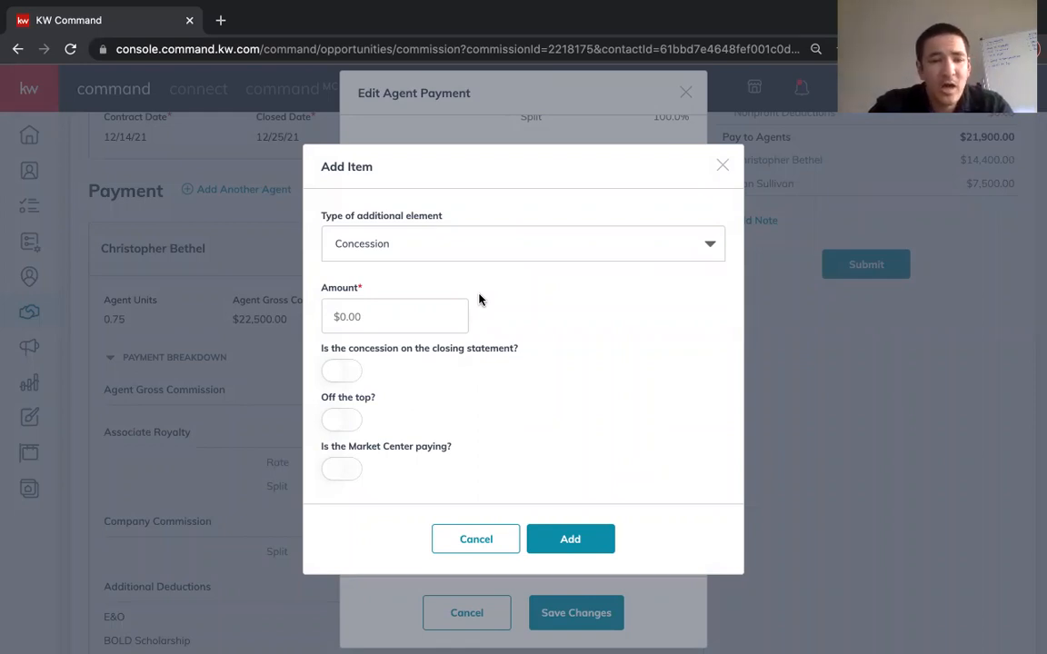
{"action": "left_click", "coordinate": [403, 317]}
{"action": "type", "text": "500000"}
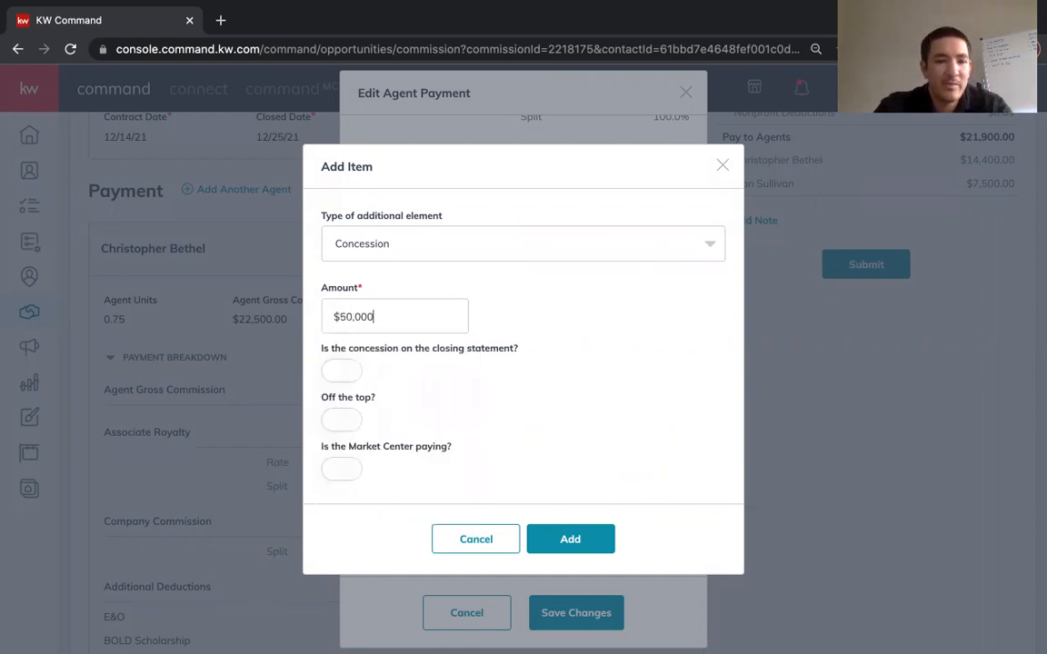
{"action": "key", "text": "BackSpace"}
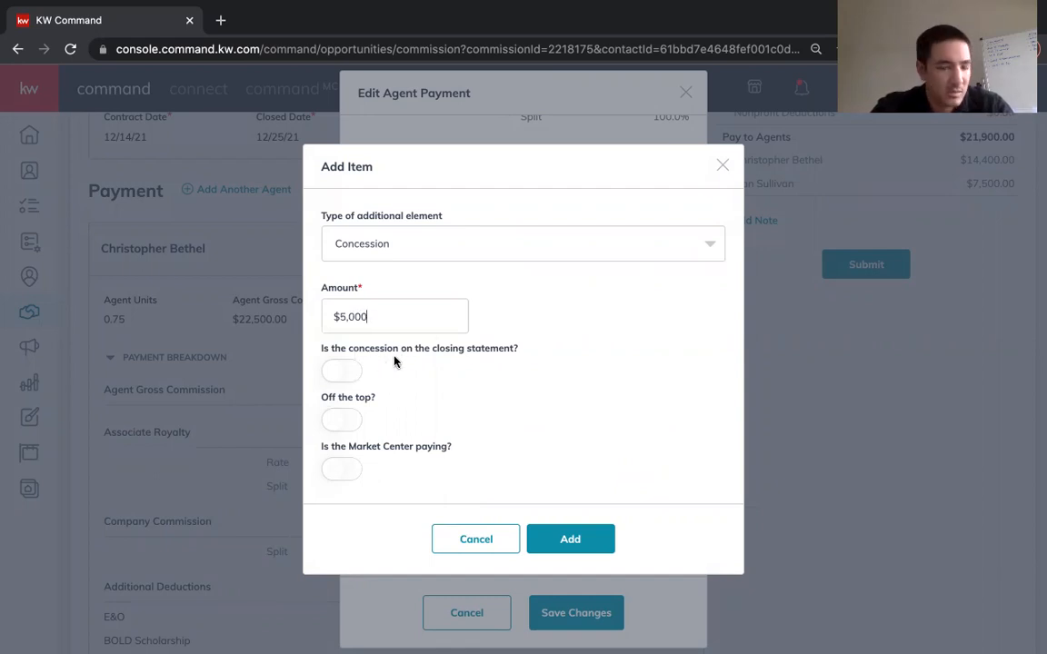
{"action": "left_click", "coordinate": [355, 422]}
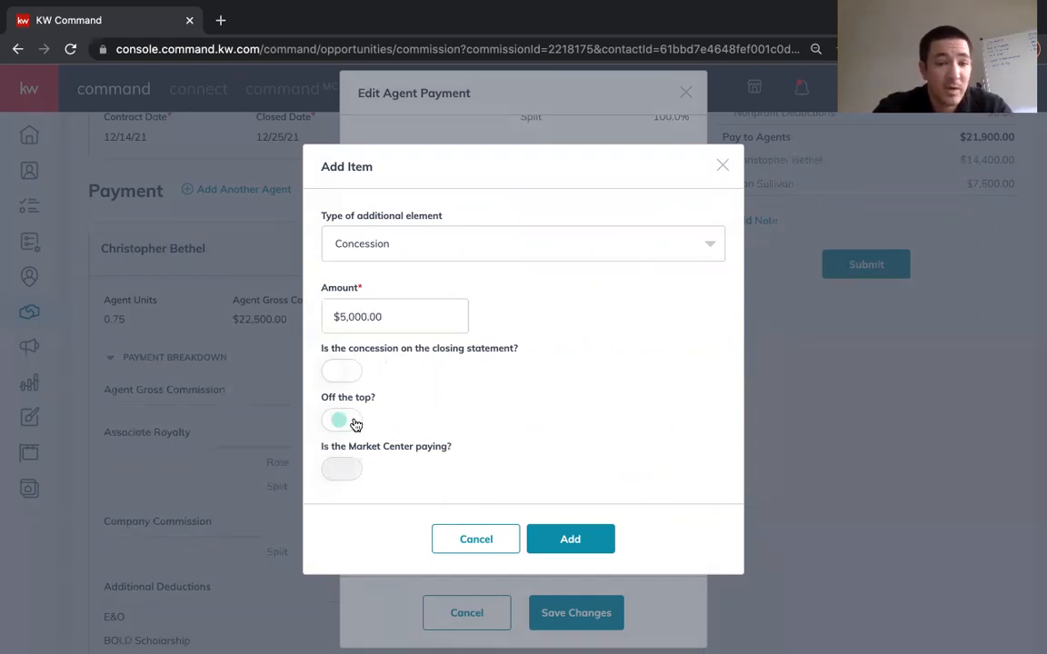
{"action": "left_click", "coordinate": [333, 425]}
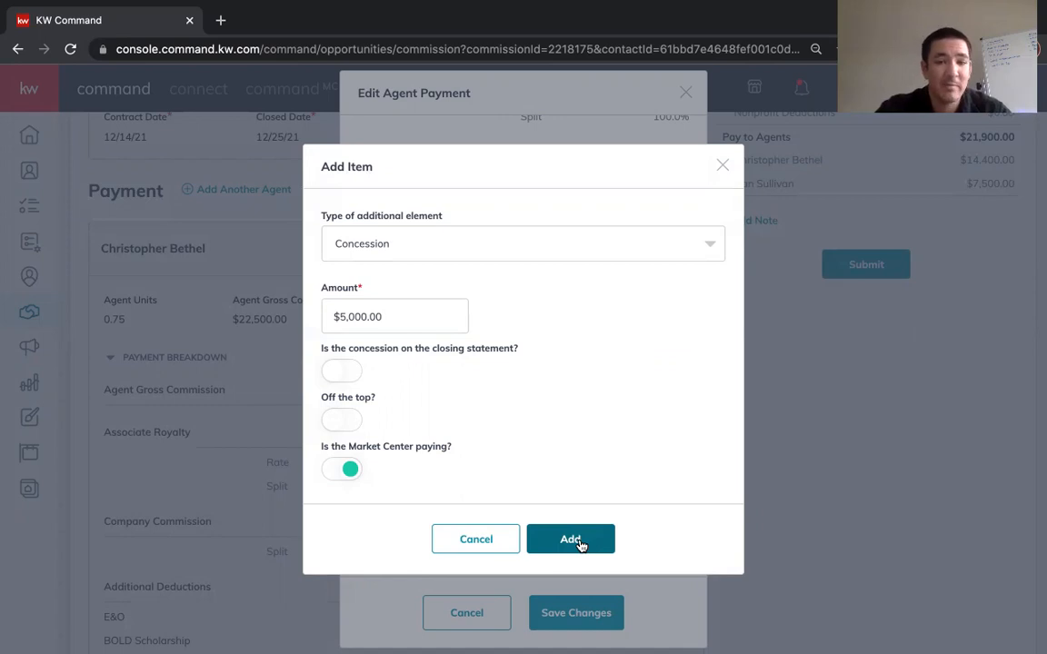
{"action": "left_click", "coordinate": [723, 168]}
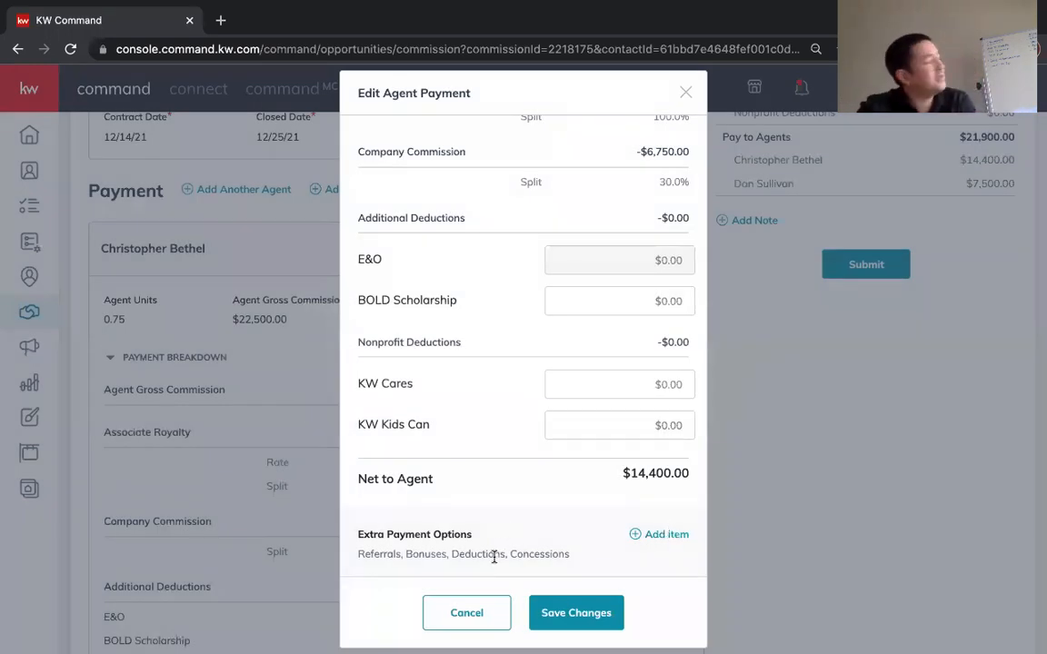
Start a Deduction item in the agent's extra payment options and set its amount to $100
{"action": "left_click", "coordinate": [647, 537]}
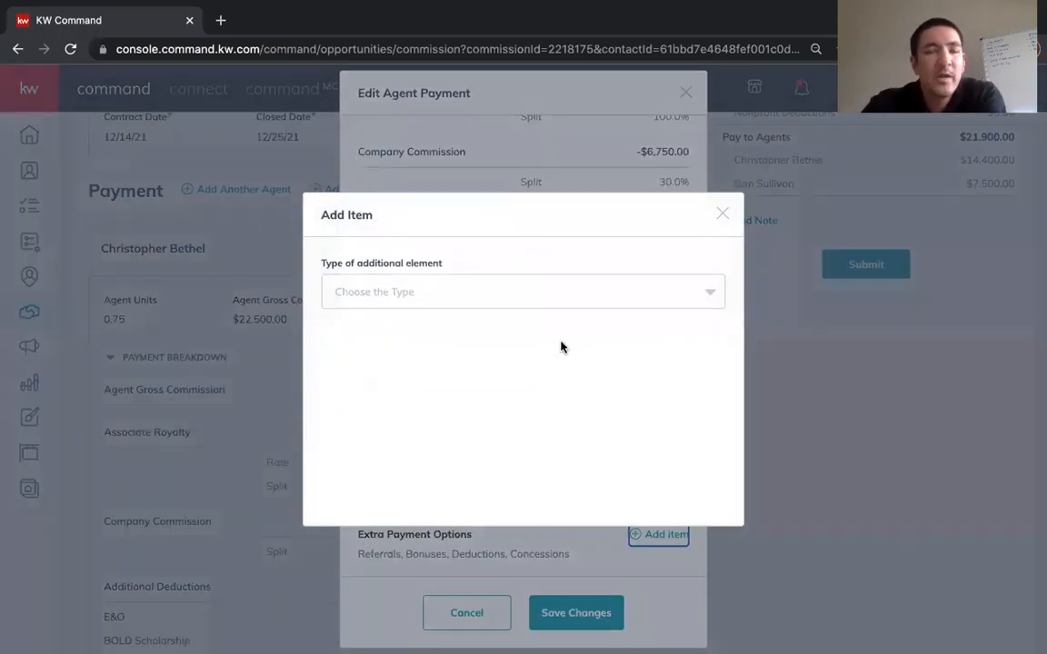
{"action": "left_click", "coordinate": [549, 292]}
{"action": "left_click", "coordinate": [512, 385]}
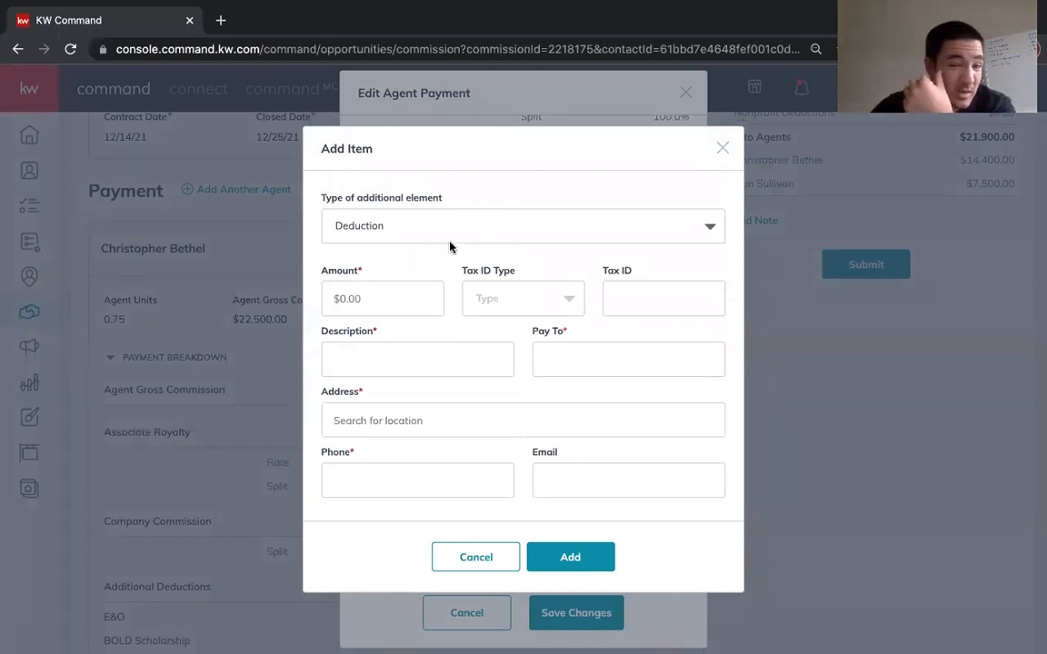
{"action": "left_click", "coordinate": [409, 285]}
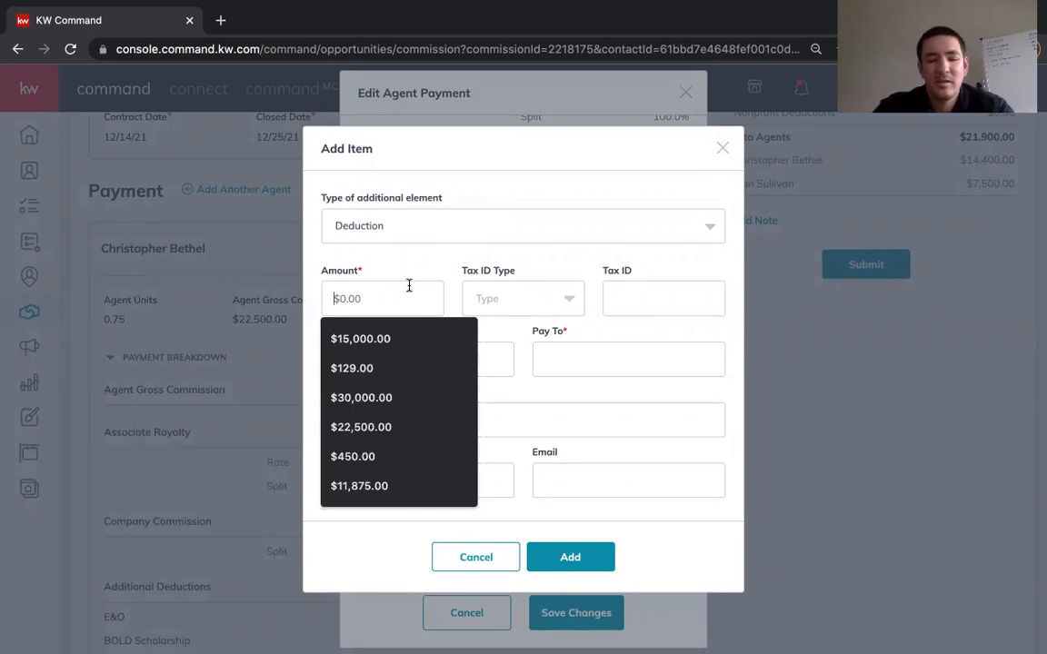
{"action": "type", "text": "100"}
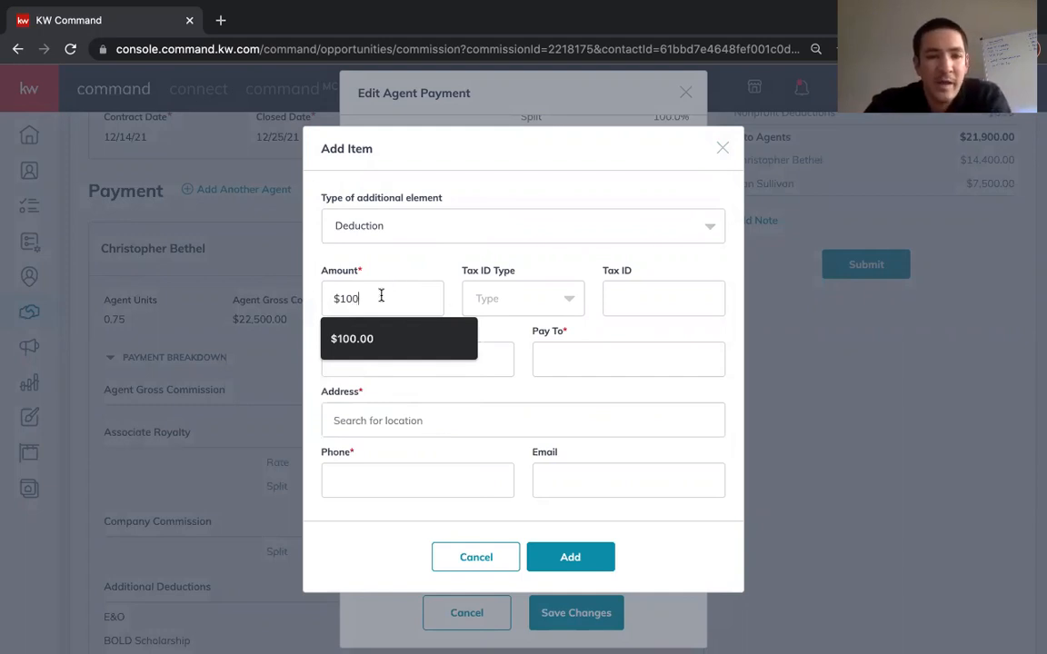
{"action": "left_click", "coordinate": [571, 329]}
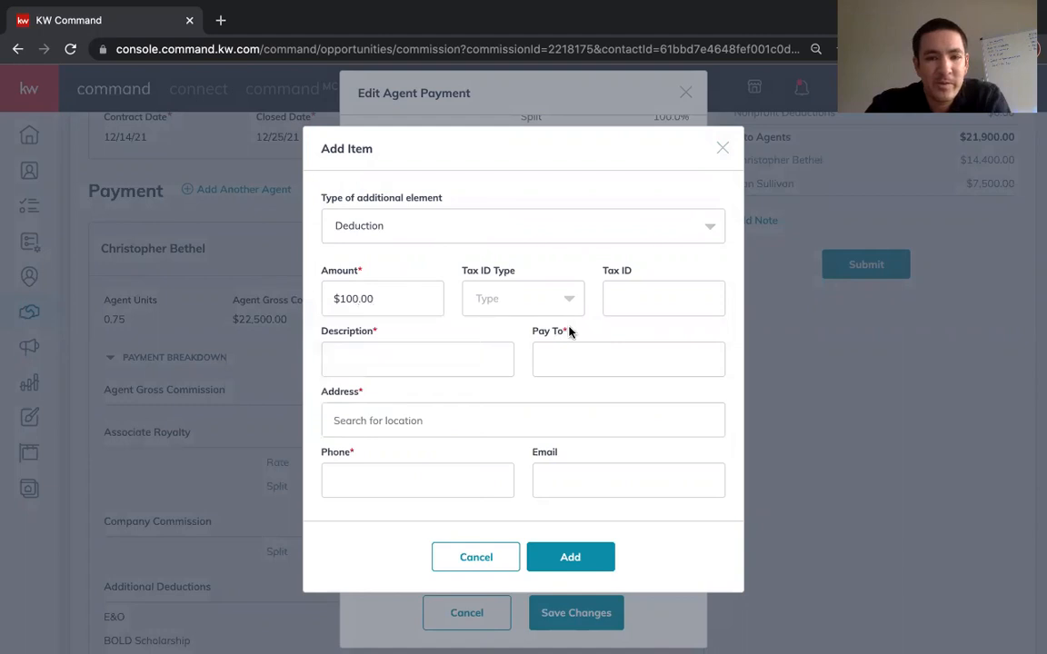
Describe the deduction as TC Fee and make it payable to My Real TC
{"action": "left_click", "coordinate": [444, 353]}
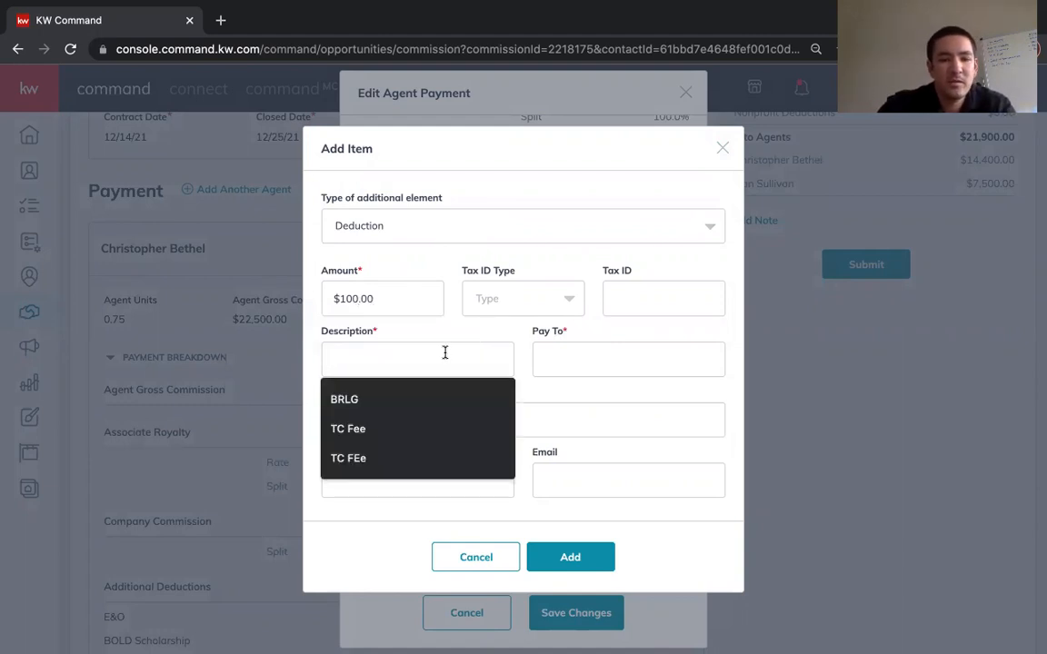
{"action": "key", "text": "Down"}
{"action": "key", "text": "Down"}
{"action": "key", "text": "Return"}
{"action": "left_click", "coordinate": [558, 363]}
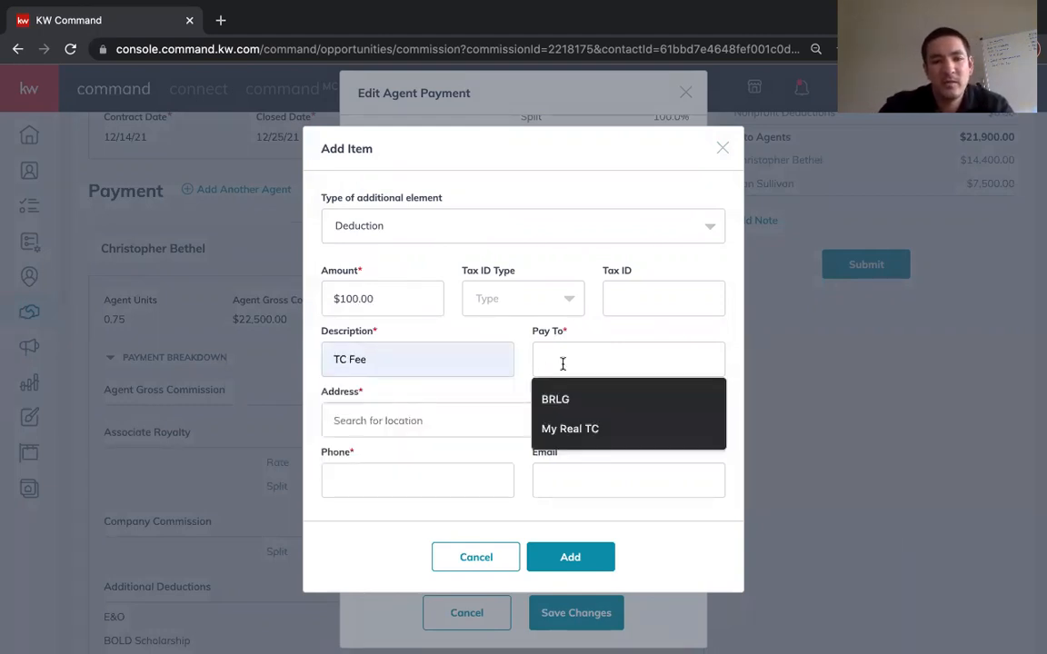
{"action": "key", "text": "Down"}
{"action": "key", "text": "Down"}
{"action": "key", "text": "Return"}
Fill in the payee's address and phone number from the saved suggestions, and add the deduction to the agent payment
{"action": "left_click", "coordinate": [463, 409]}
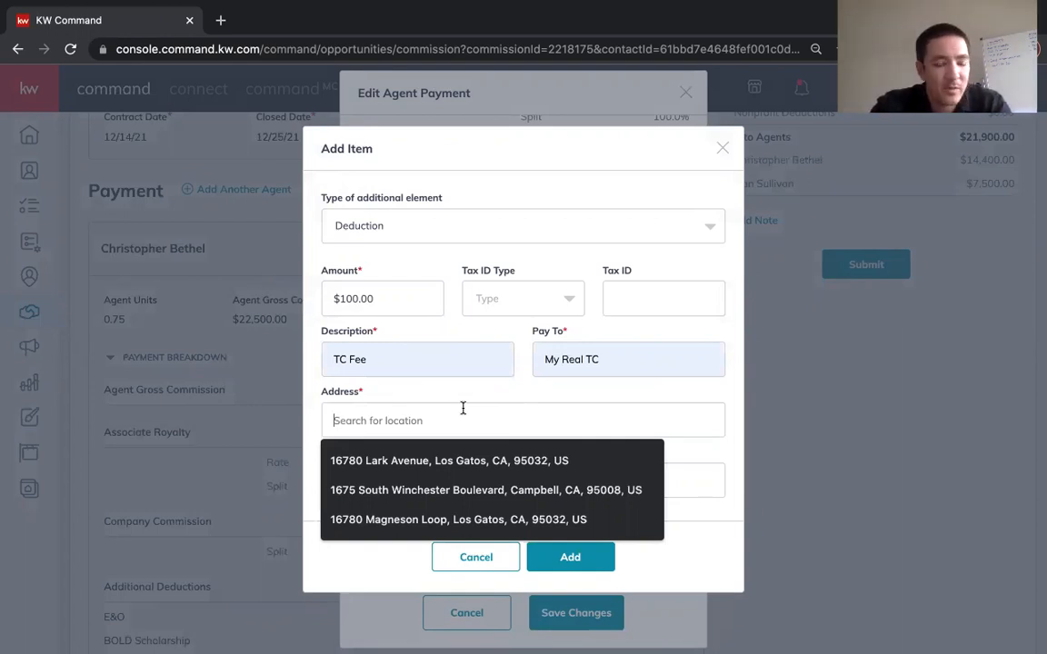
{"action": "key", "text": "Down"}
{"action": "key", "text": "Down"}
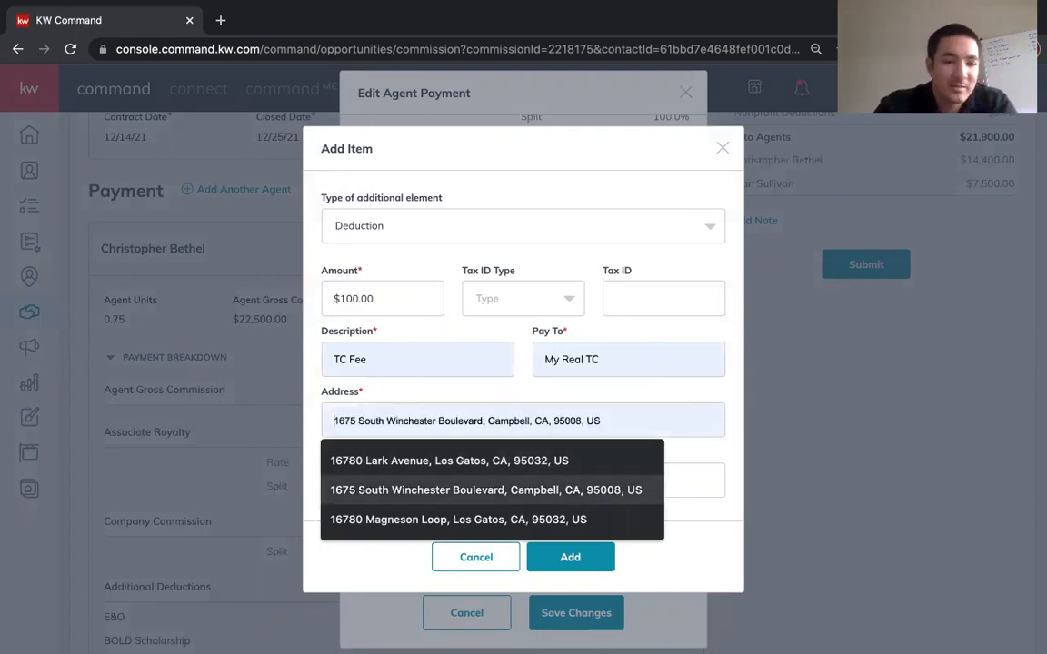
{"action": "key", "text": "Up"}
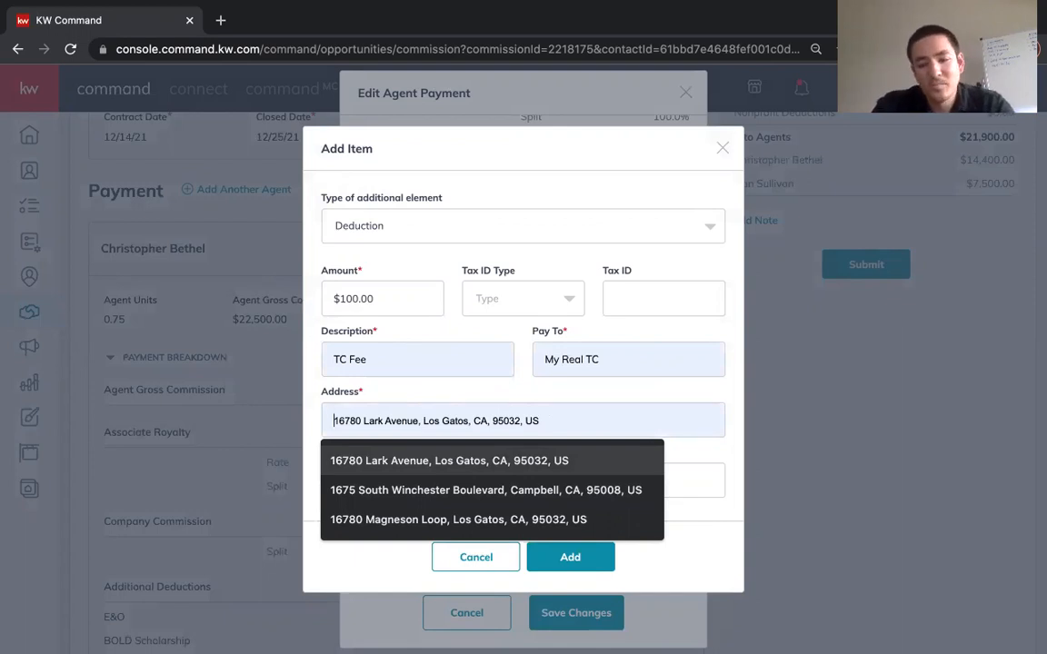
{"action": "key", "text": "Return"}
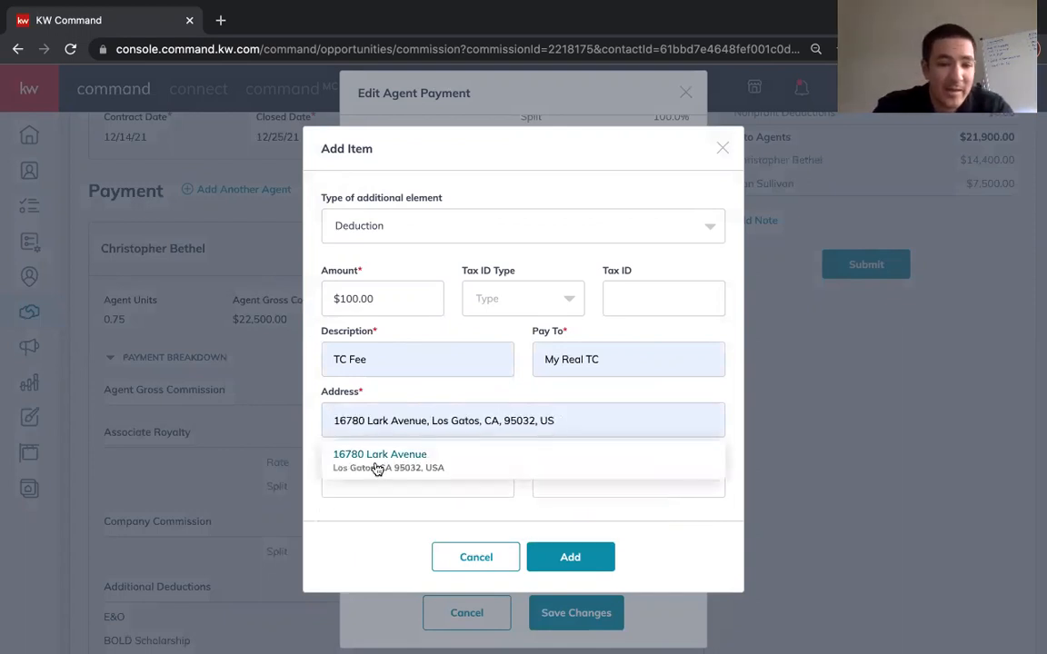
{"action": "left_click", "coordinate": [377, 469]}
{"action": "left_click", "coordinate": [413, 474]}
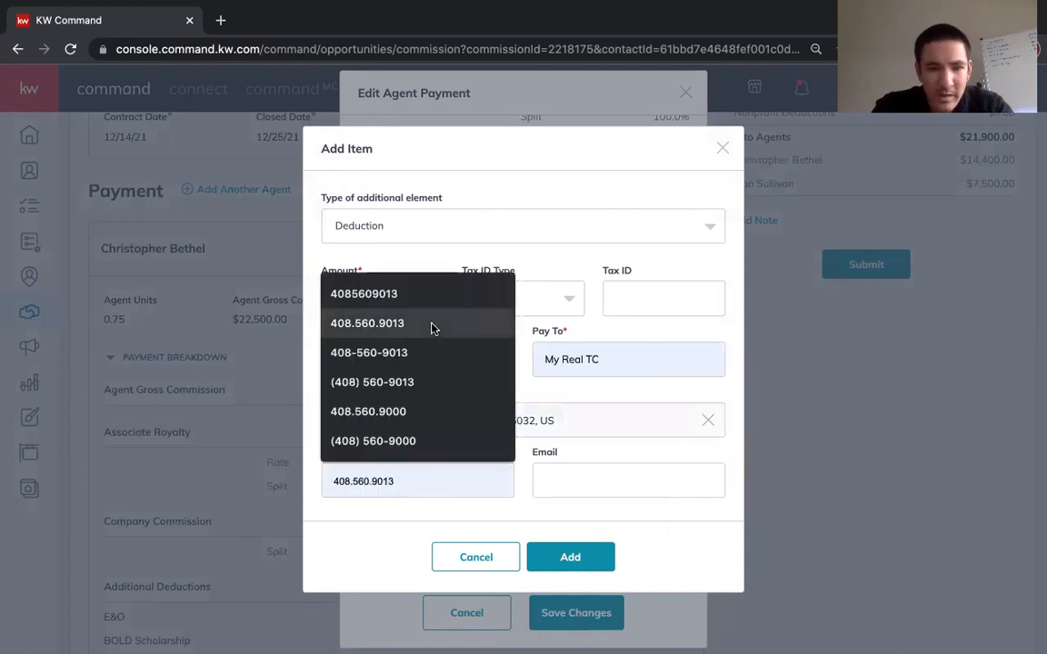
{"action": "left_click", "coordinate": [393, 411]}
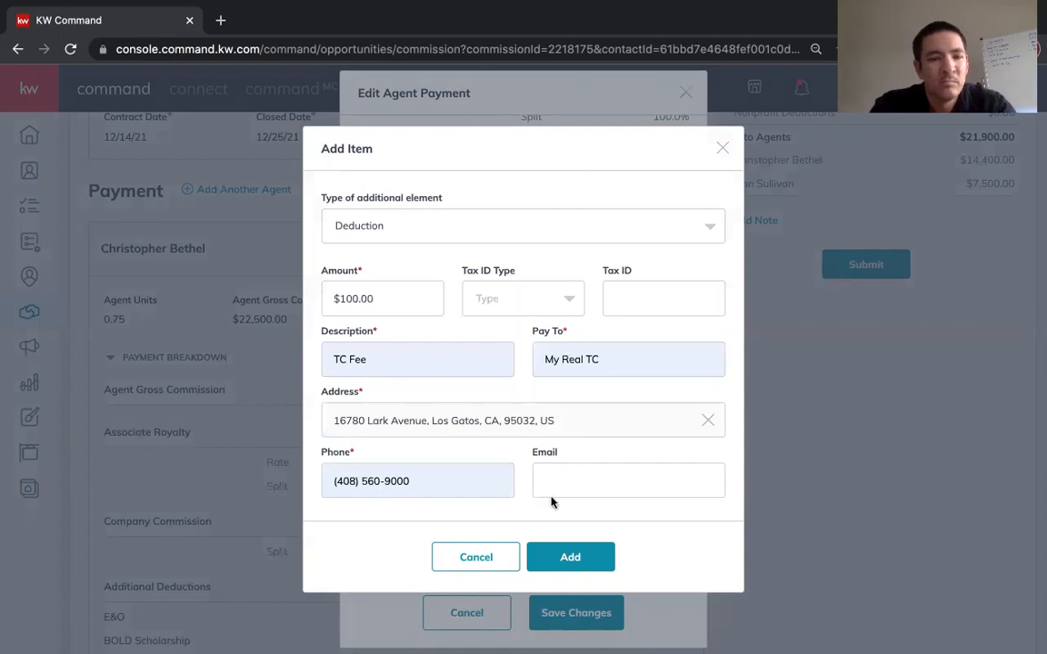
{"action": "left_click", "coordinate": [565, 556]}
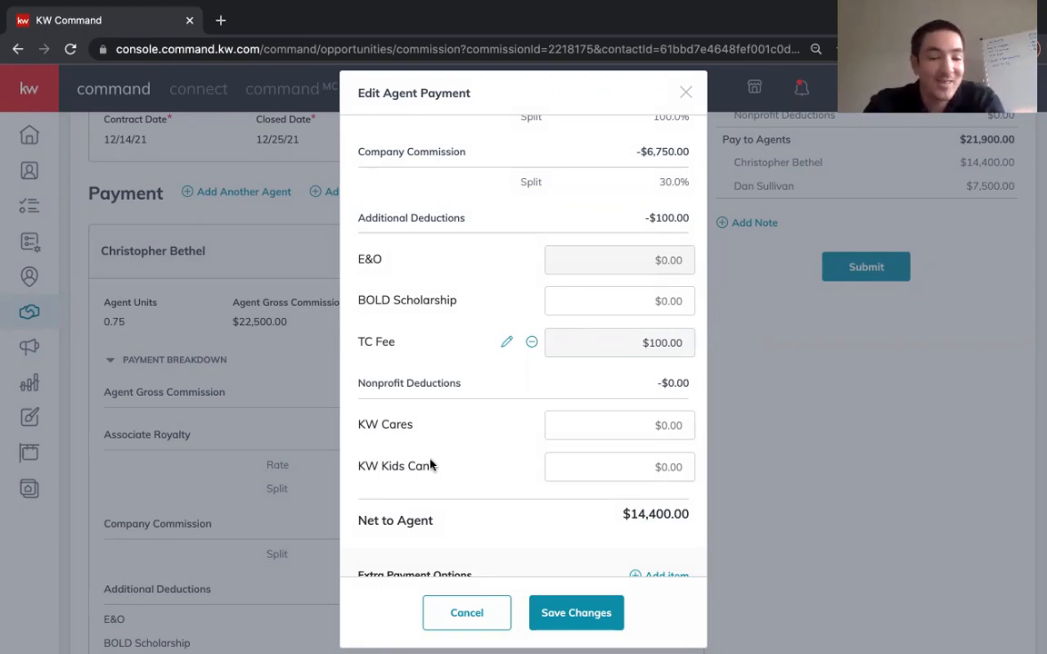
{"action": "scroll", "coordinate": [634, 558], "scroll_direction": "down", "scroll_amount": 1}
{"action": "scroll", "coordinate": [634, 558], "scroll_direction": "down", "scroll_amount": 1}
{"action": "left_click", "coordinate": [664, 538]}
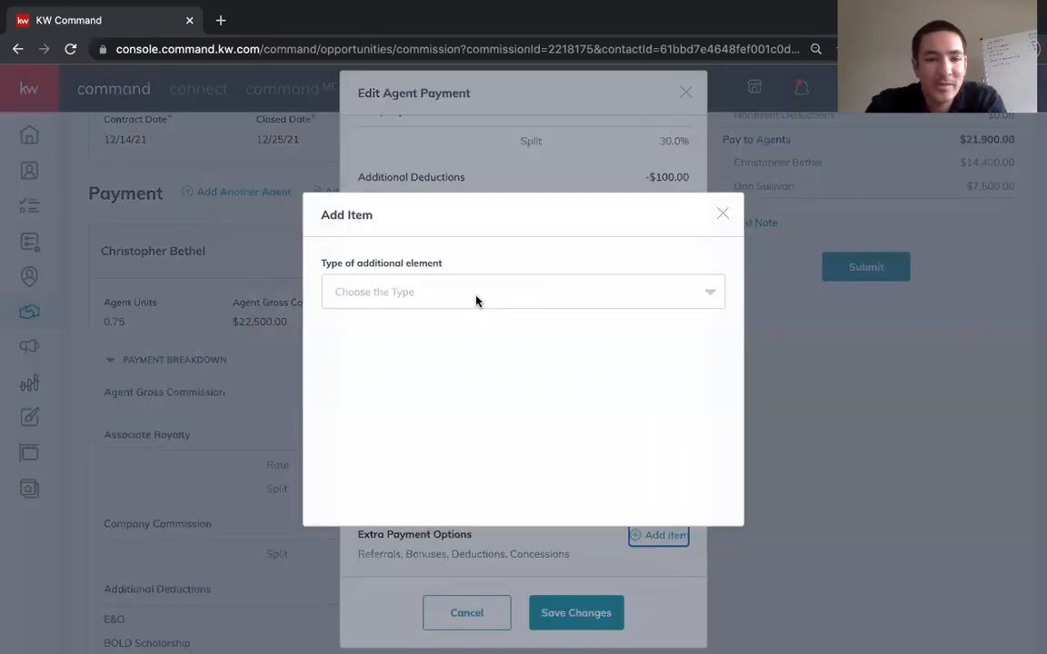
{"action": "left_click", "coordinate": [477, 299]}
{"action": "left_click", "coordinate": [435, 398]}
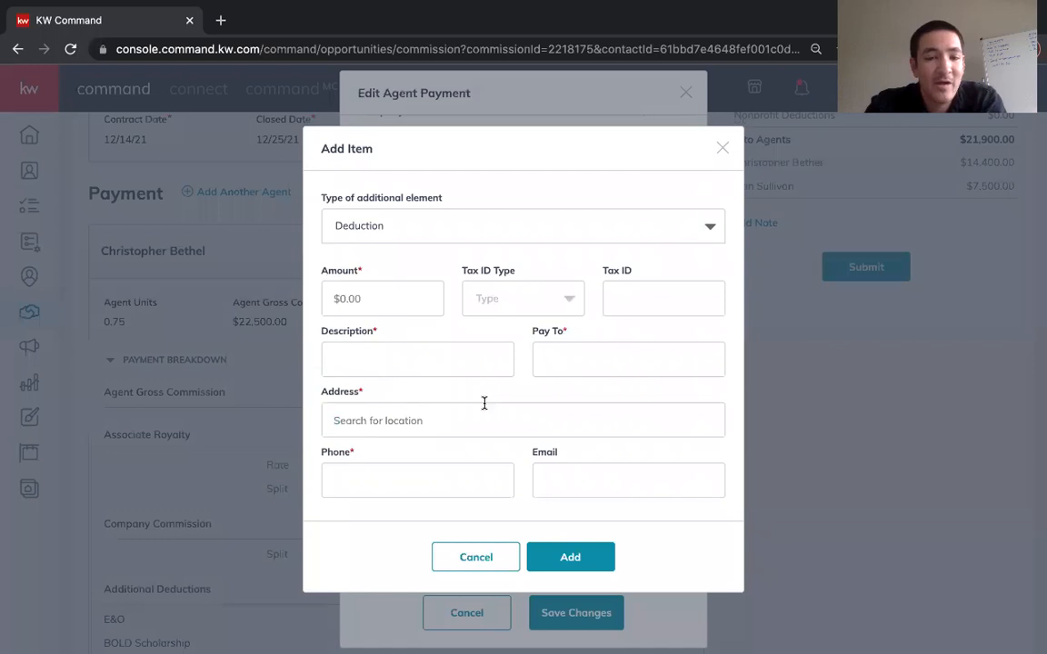
{"action": "scroll", "coordinate": [514, 359], "scroll_direction": "down", "scroll_amount": 3}
{"action": "left_click", "coordinate": [722, 147]}
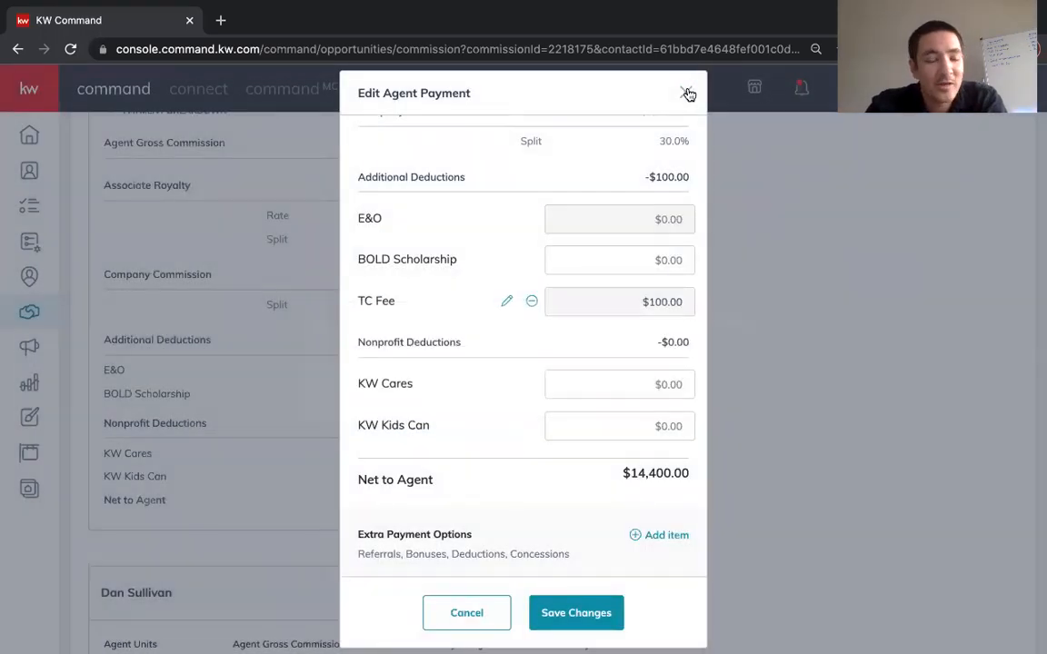
Close the agent payment without saving and review the commission summary and the agents' payment breakdowns
{"action": "left_click", "coordinate": [689, 94]}
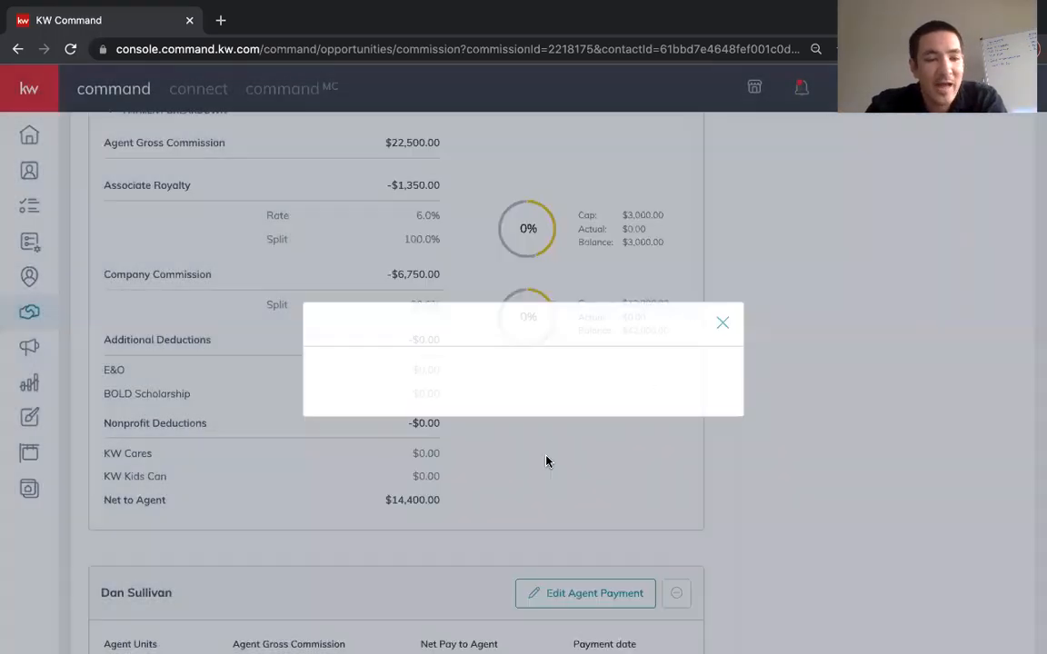
{"action": "scroll", "coordinate": [546, 461], "scroll_direction": "up", "scroll_amount": 5}
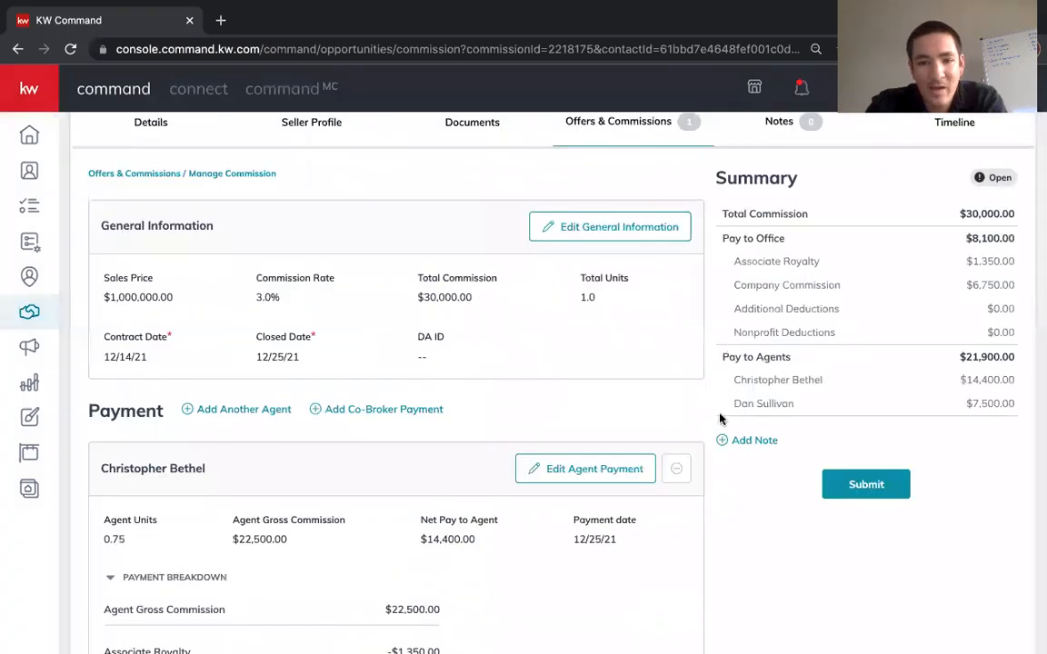
{"action": "scroll", "coordinate": [650, 432], "scroll_direction": "down", "scroll_amount": 5}
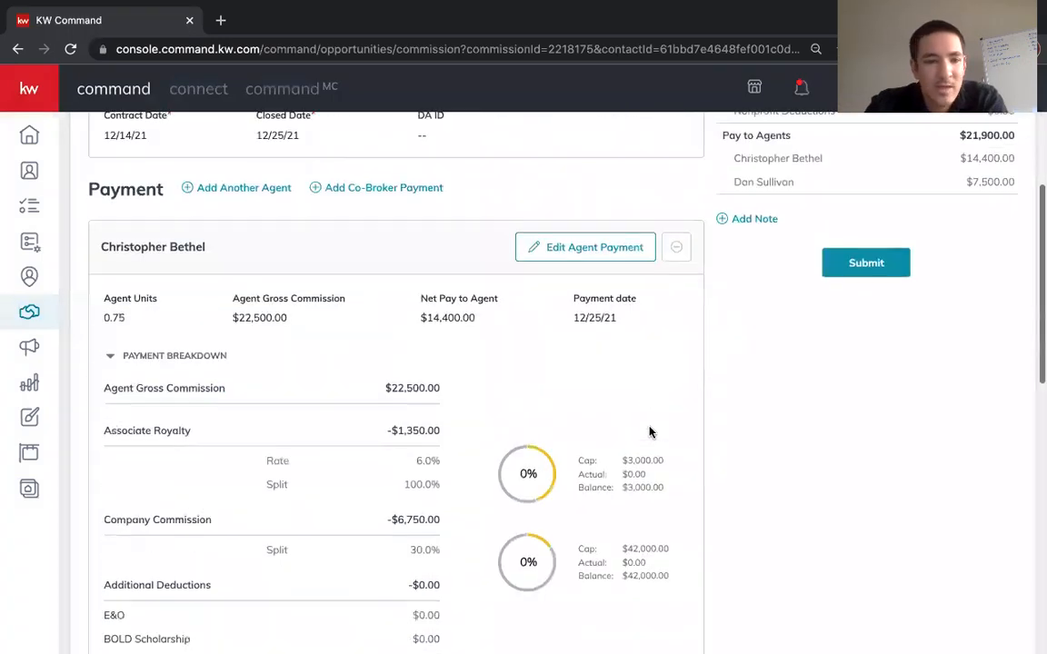
{"action": "scroll", "coordinate": [417, 410], "scroll_direction": "down", "scroll_amount": 2}
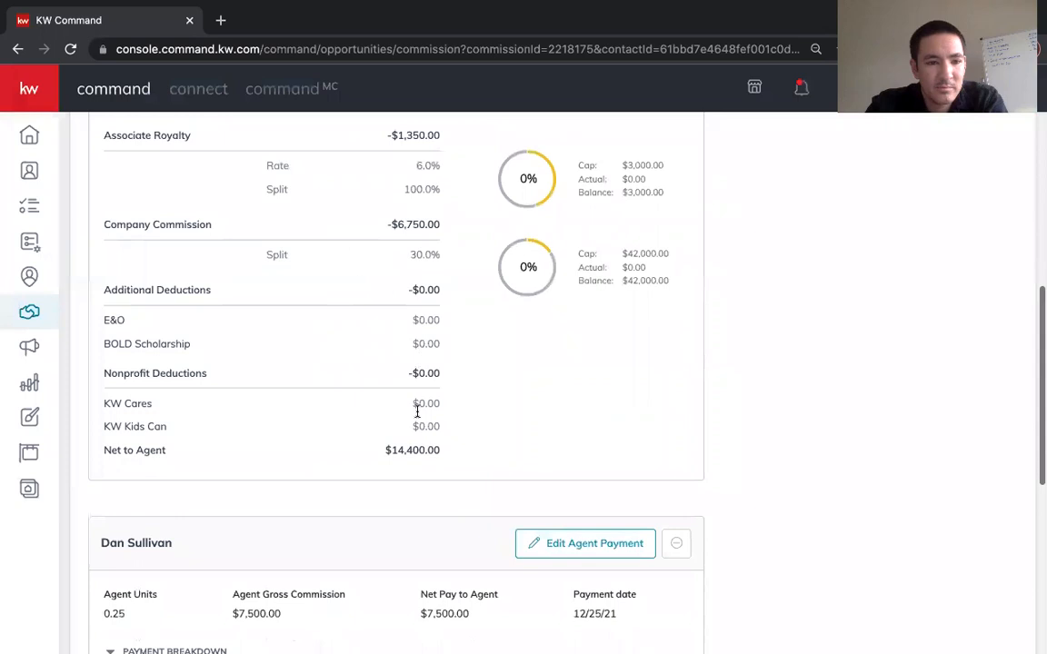
{"action": "scroll", "coordinate": [344, 400], "scroll_direction": "down", "scroll_amount": 4}
{"action": "scroll", "coordinate": [343, 400], "scroll_direction": "up", "scroll_amount": 5}
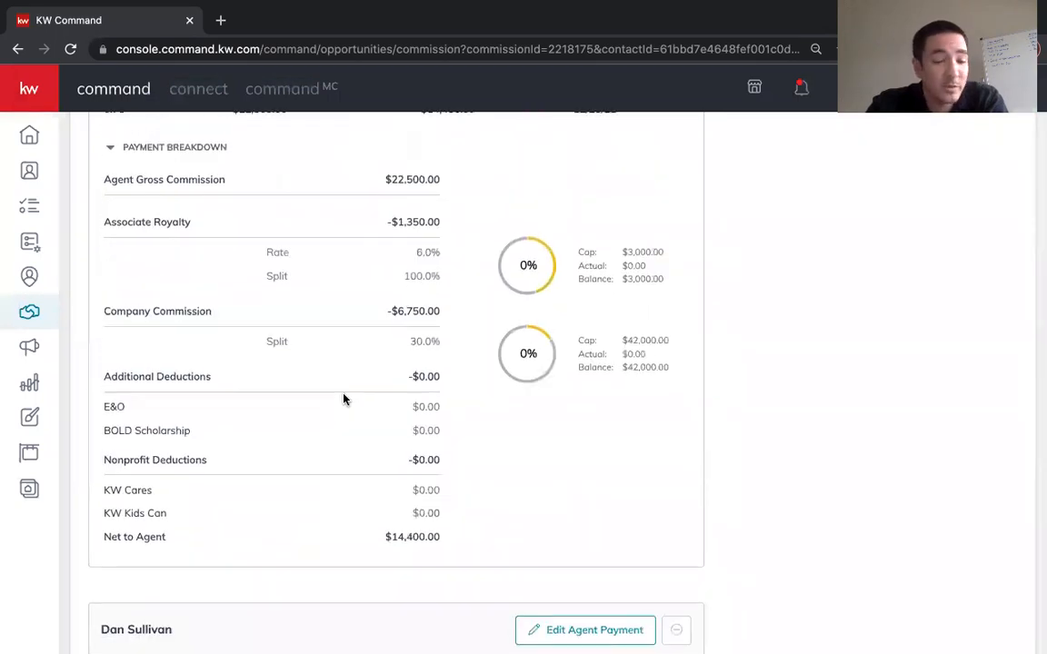
{"action": "scroll", "coordinate": [344, 400], "scroll_direction": "up", "scroll_amount": 1}
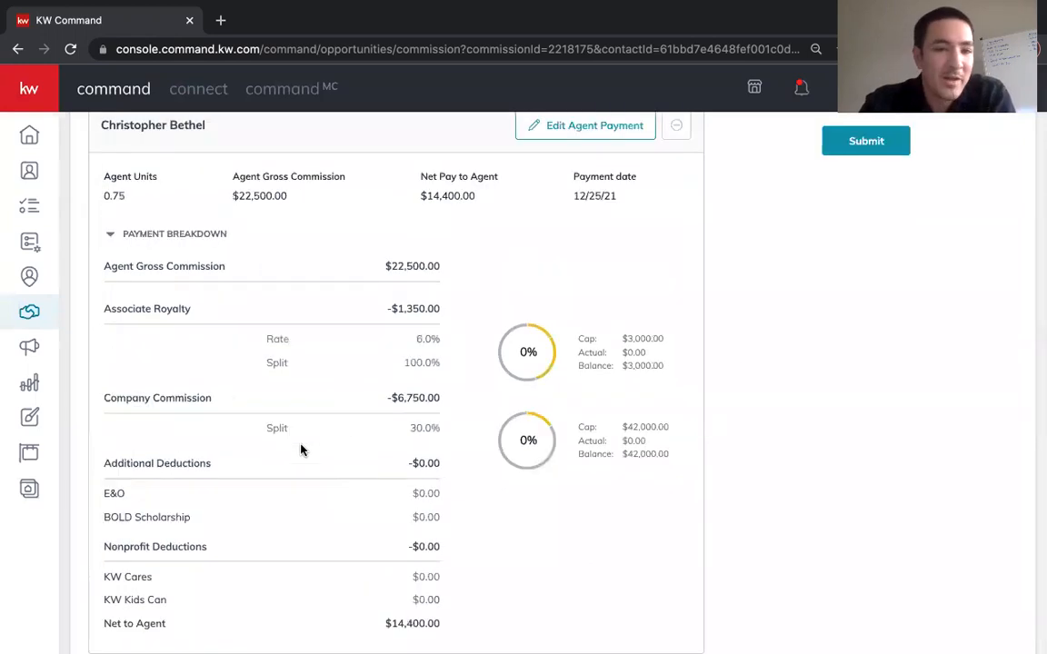
{"action": "scroll", "coordinate": [227, 470], "scroll_direction": "down", "scroll_amount": 1}
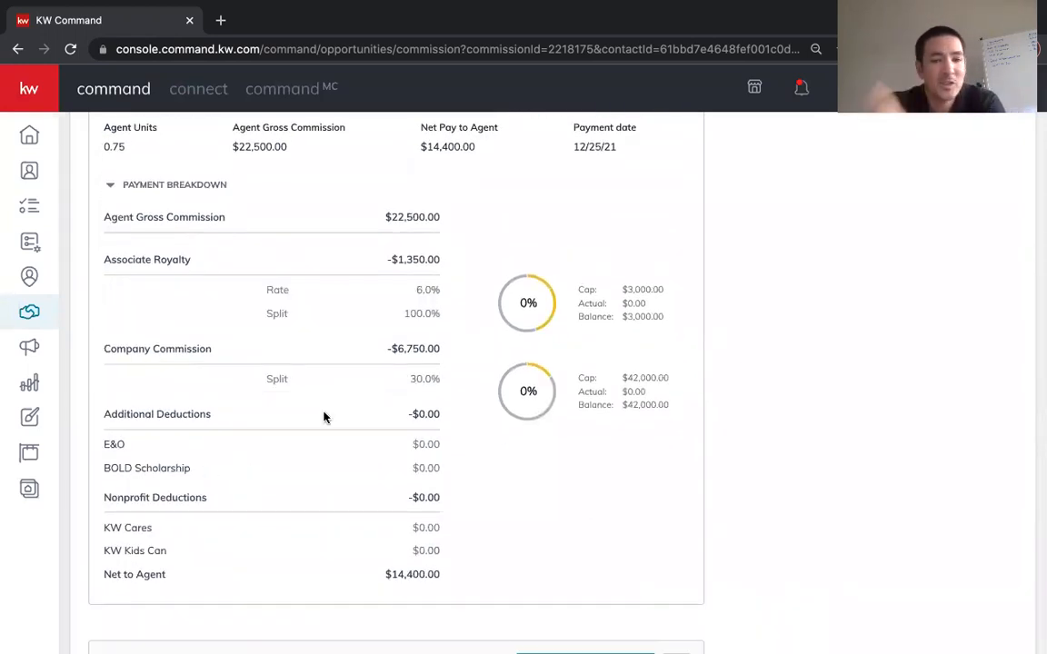
{"action": "scroll", "coordinate": [325, 418], "scroll_direction": "up", "scroll_amount": 3}
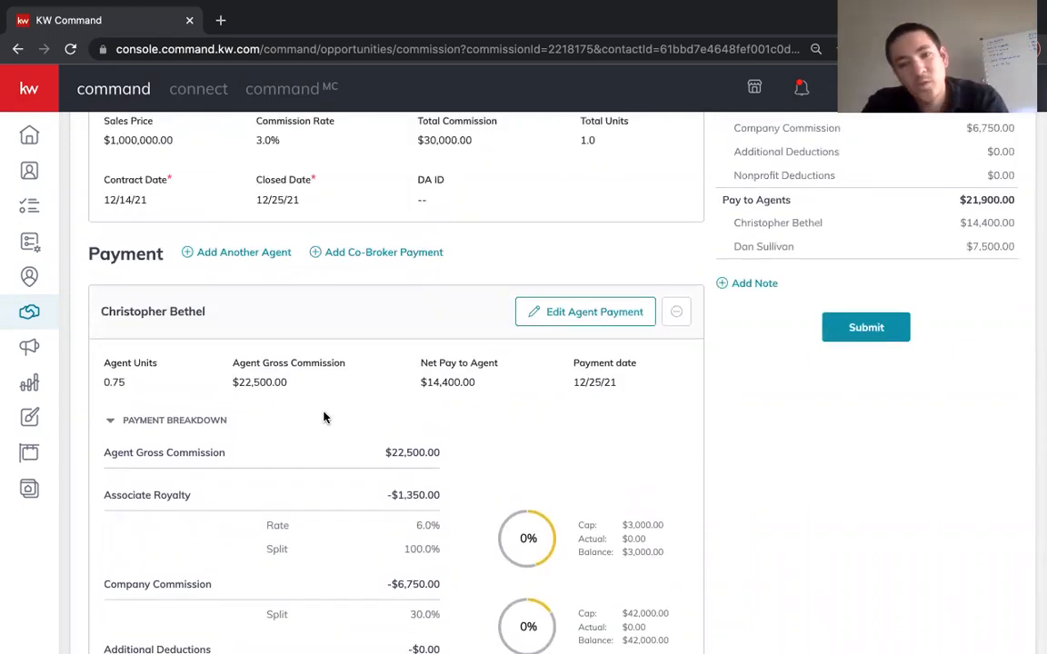
Draft a commission note reading "TC is at Suite A" and discard it without saving
{"action": "left_click", "coordinate": [751, 286]}
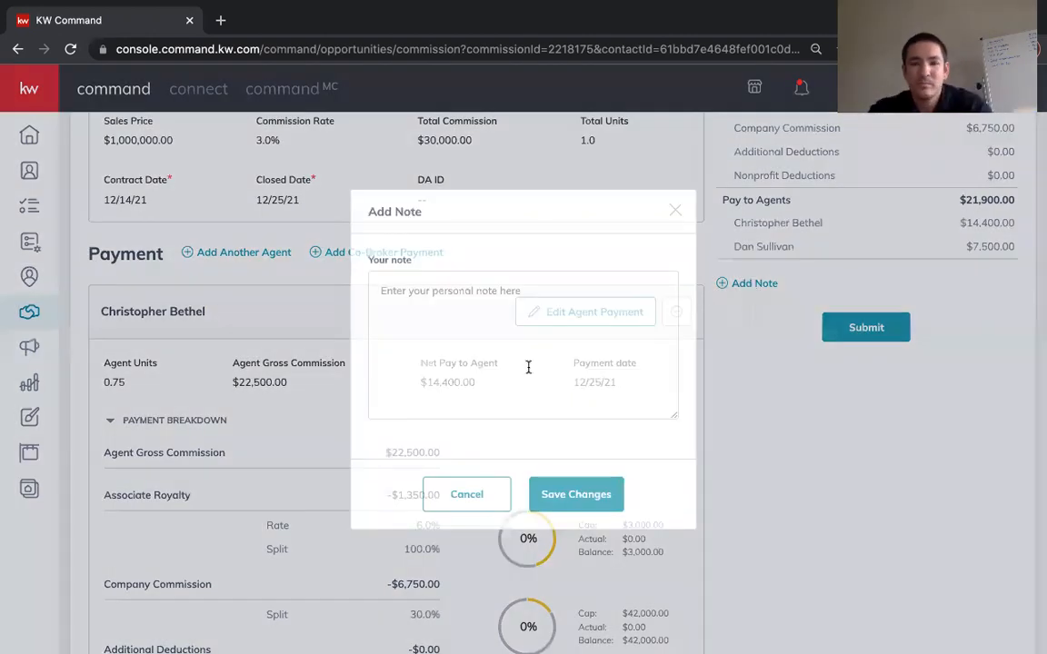
{"action": "left_click", "coordinate": [527, 368]}
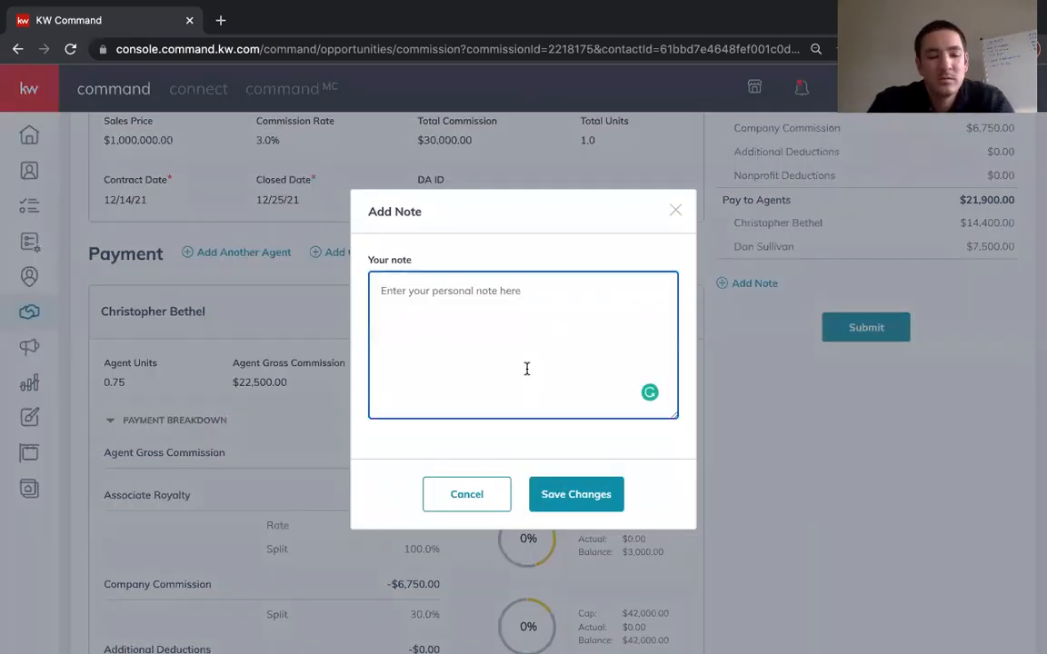
{"action": "type", "text": "1676"}
{"action": "key", "text": "BackSpace"}
{"action": "key", "text": "BackSpace"}
{"action": "key", "text": "BackSpace"}
{"action": "key", "text": "BackSpace"}
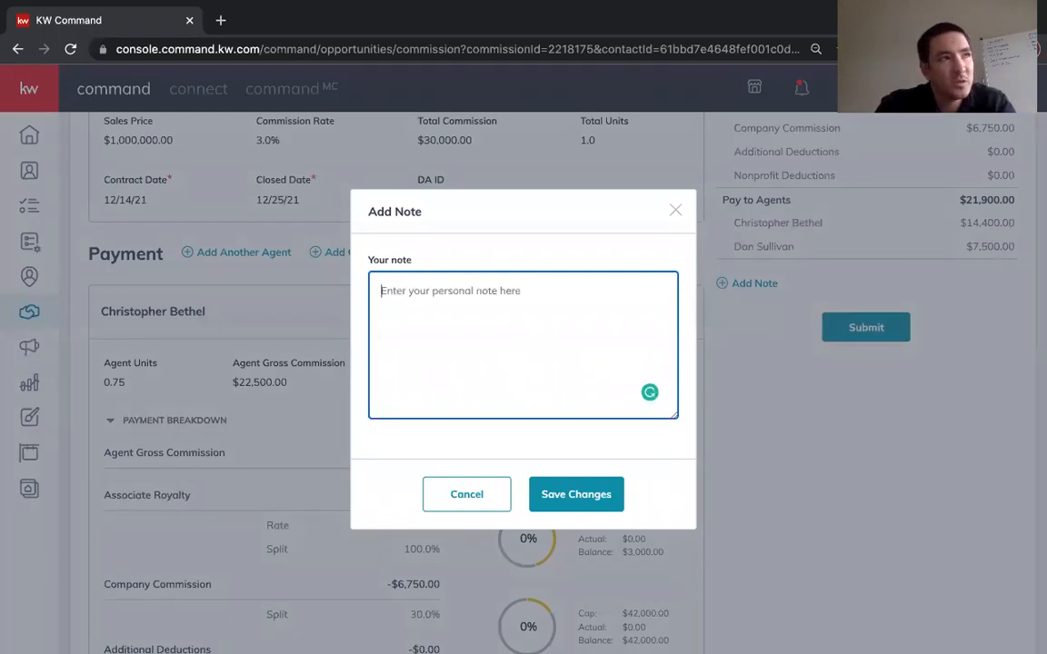
{"action": "type", "text": "TC is at Suite A"}
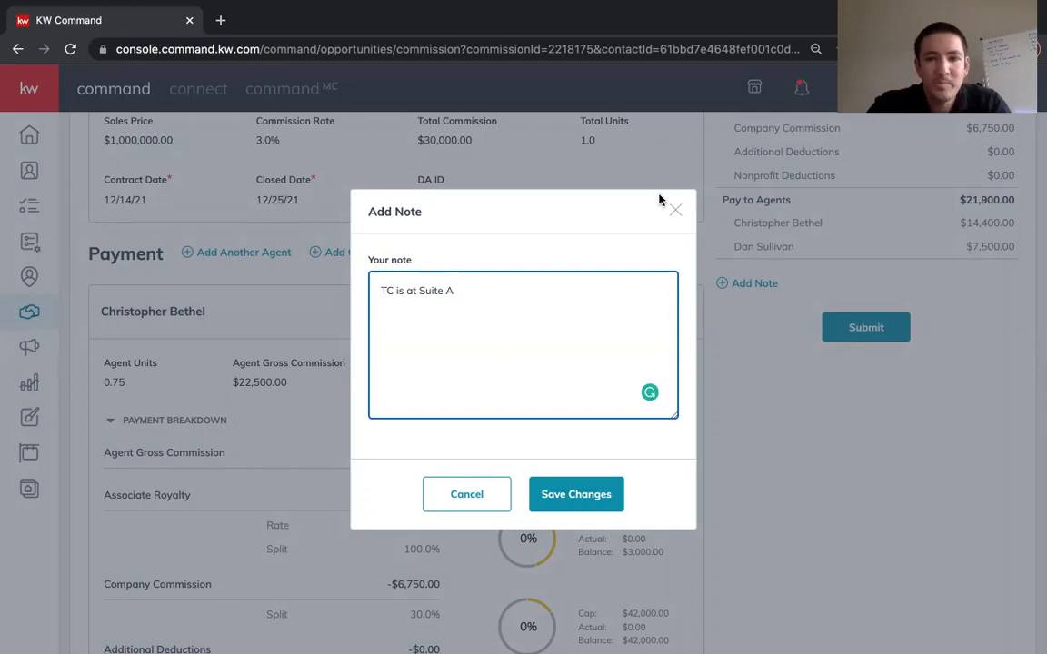
{"action": "left_click", "coordinate": [678, 211]}
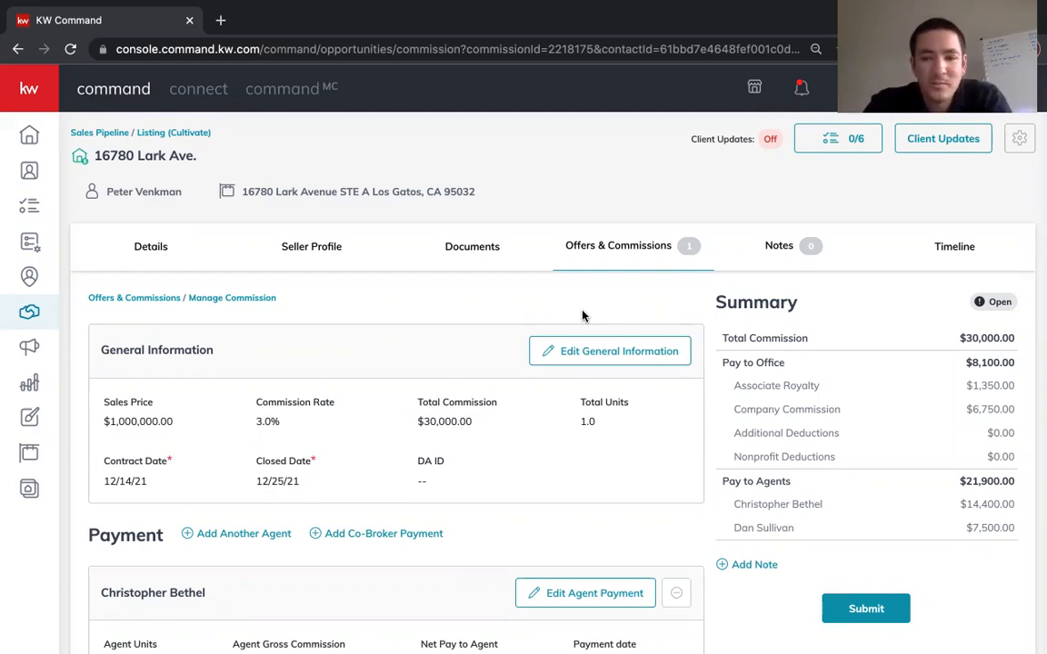
Start a new commission note with the lines "Name" and "Escrow #"
{"action": "scroll", "coordinate": [585, 313], "scroll_direction": "down", "scroll_amount": 1}
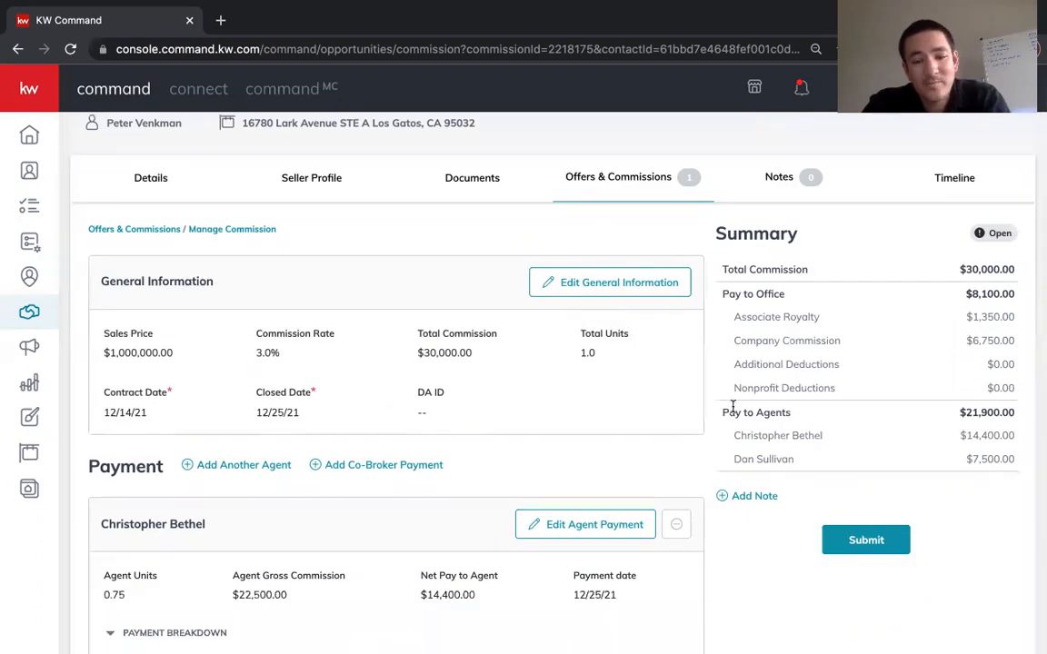
{"action": "left_click", "coordinate": [758, 500]}
{"action": "left_click", "coordinate": [476, 306]}
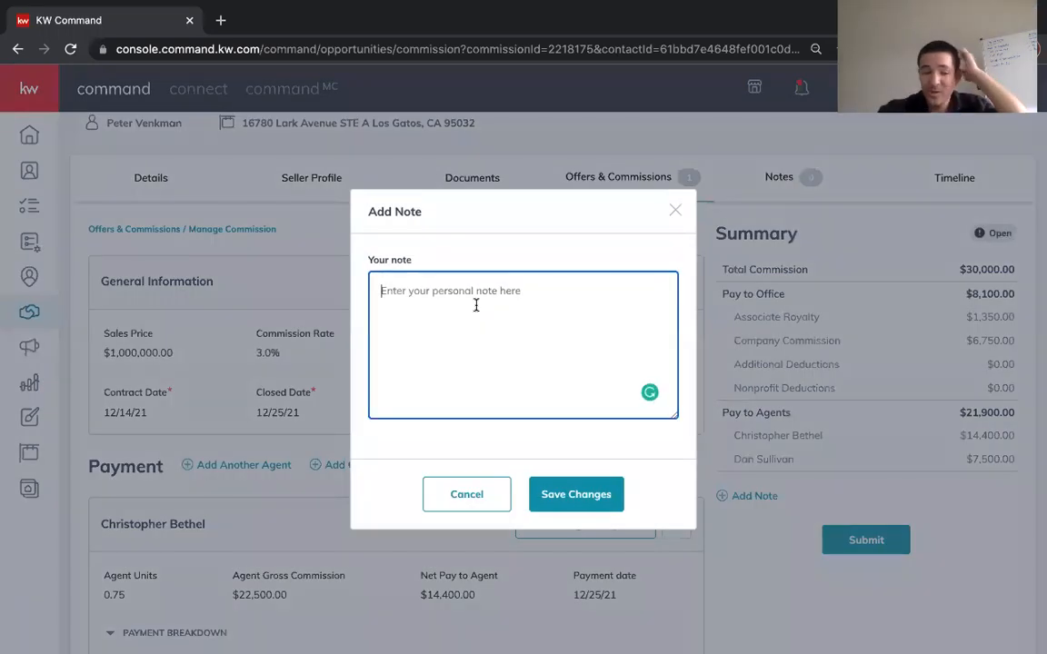
{"action": "type", "text": "Name"}
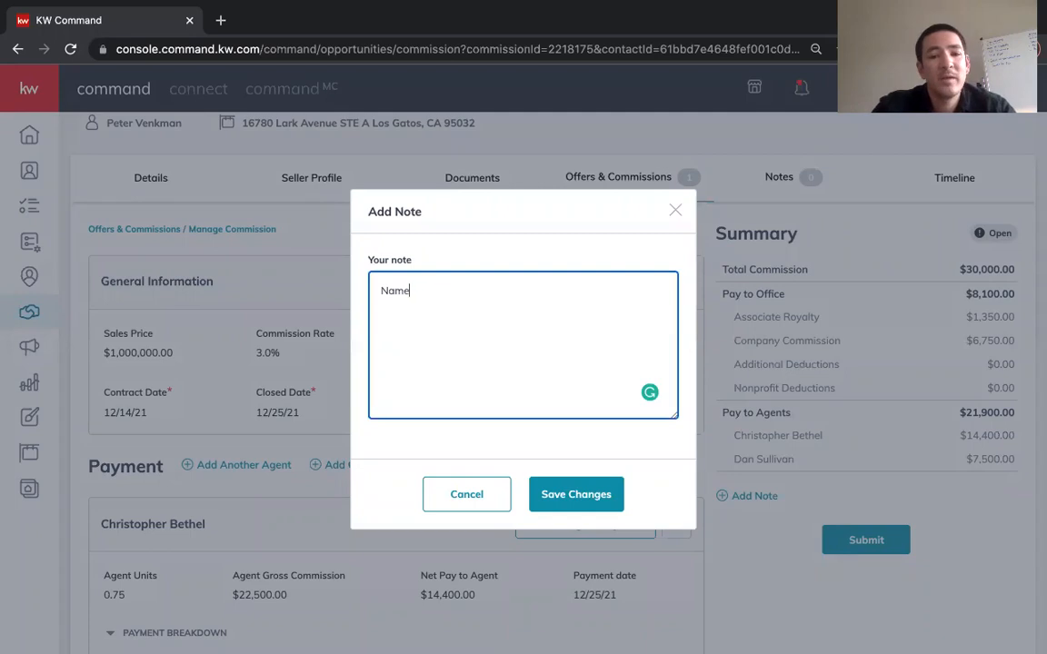
{"action": "key", "text": "Return"}
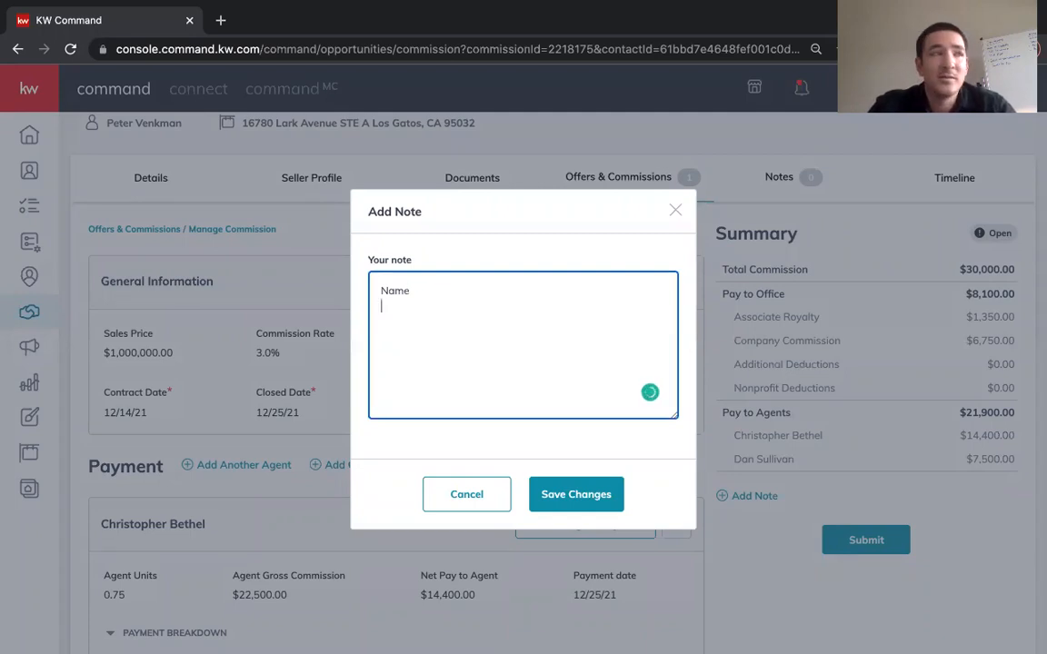
{"action": "type", "text": "Escrow #"}
{"action": "key", "text": "Return"}
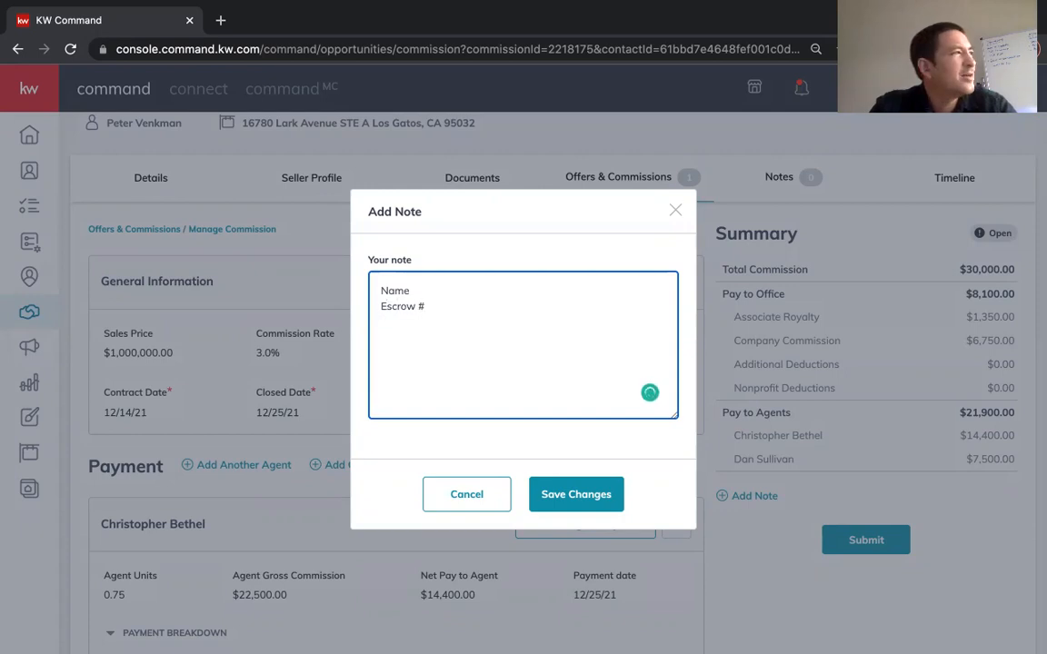
Add the lines "Phone #", "Address" and "Email address" to the note and save it
{"action": "type", "text": "Phone #"}
{"action": "key", "text": "BackSpace"}
{"action": "key", "text": "BackSpace"}
{"action": "type", "text": "#"}
{"action": "key", "text": "Return"}
{"action": "type", "text": "Address"}
{"action": "key", "text": "Return"}
{"action": "type", "text": "Email address"}
{"action": "key", "text": "Return"}
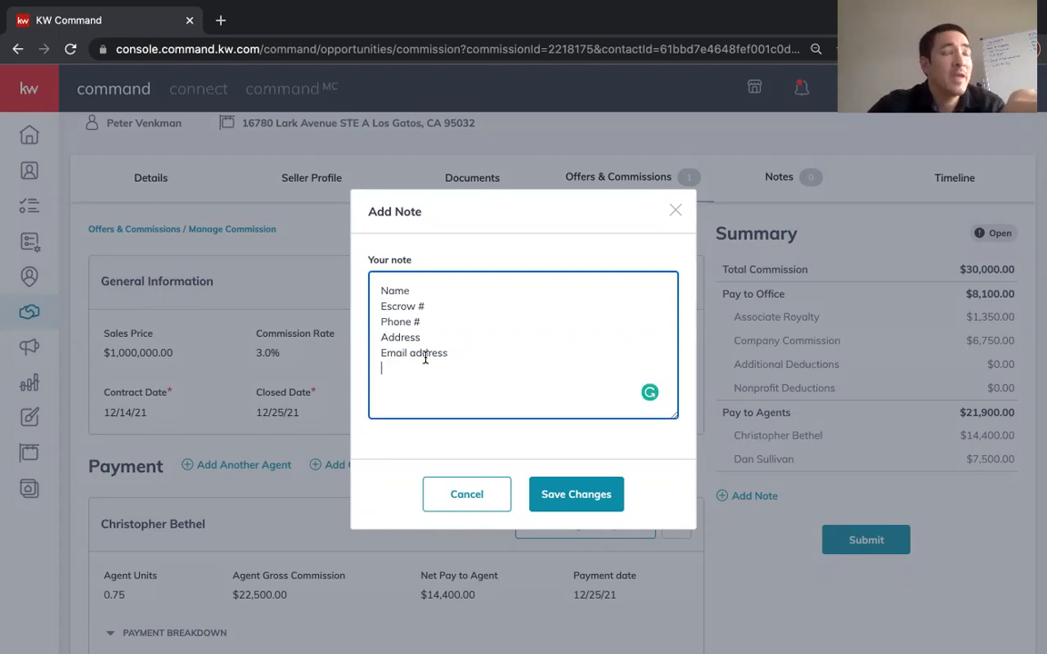
{"action": "left_click", "coordinate": [597, 491]}
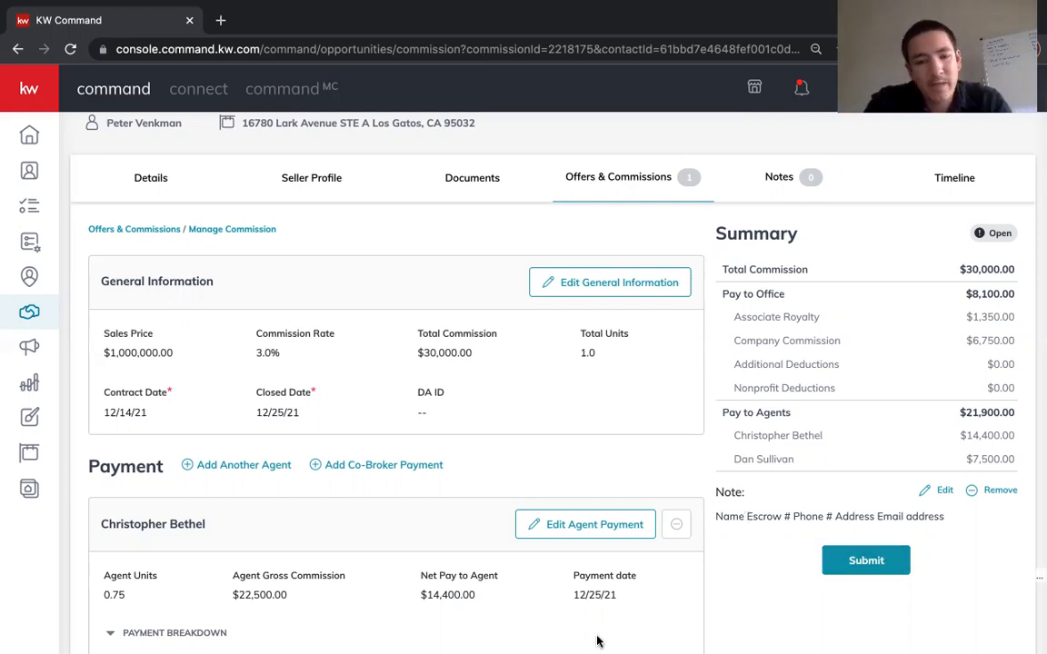
{"action": "scroll", "coordinate": [691, 446], "scroll_direction": "down", "scroll_amount": 2}
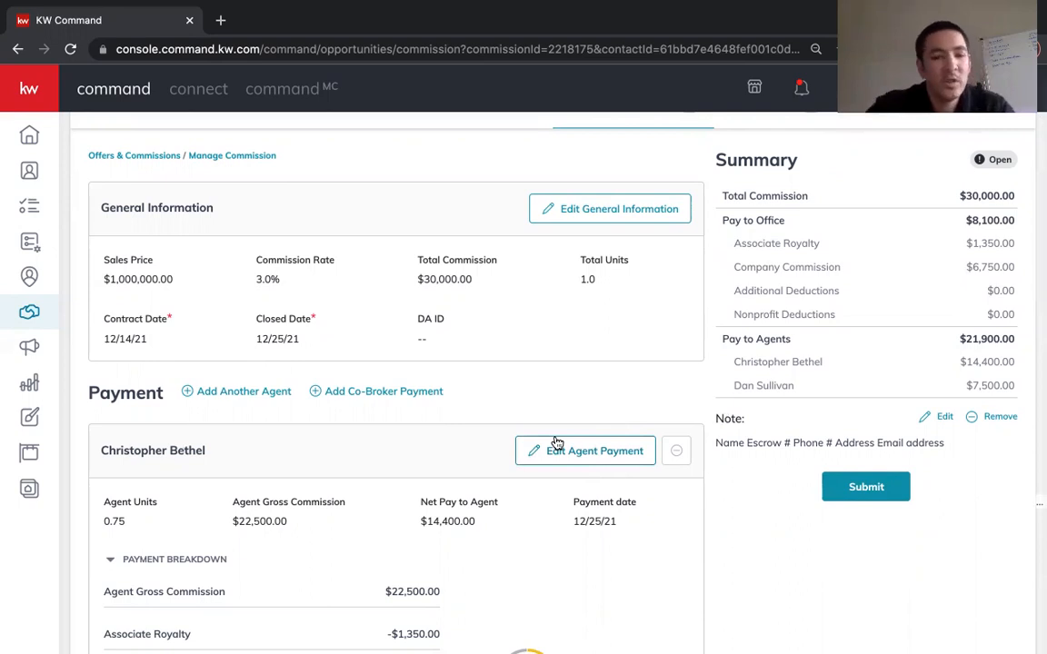
{"action": "scroll", "coordinate": [557, 443], "scroll_direction": "down", "scroll_amount": 1}
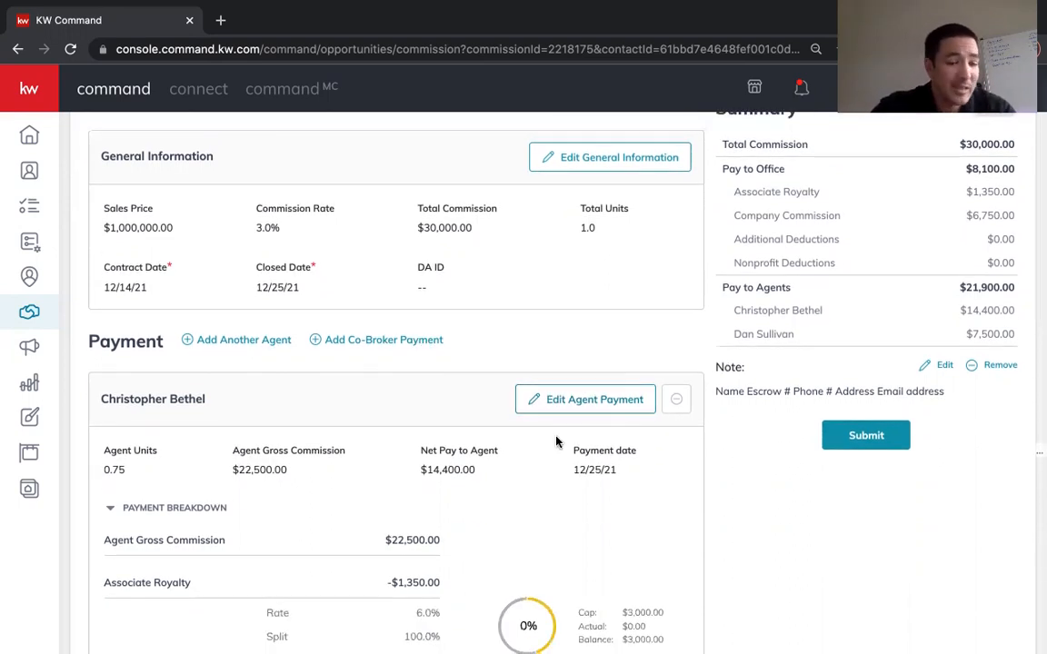